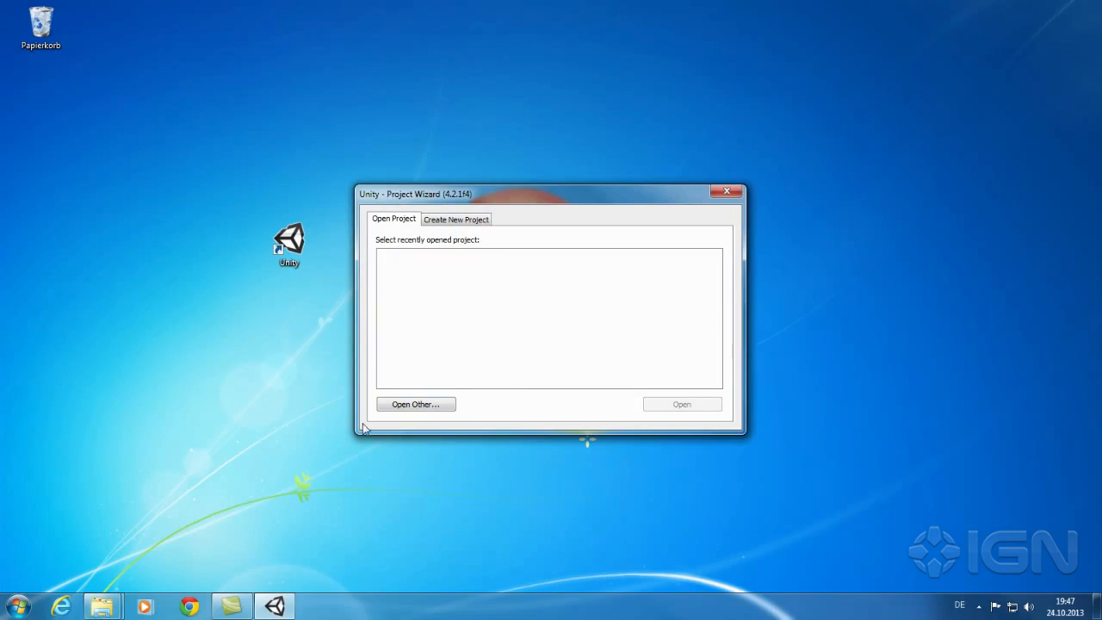
Open the existing project in the ModdingKit folder under D:\MMXL_Installation.
left_click(440, 405)
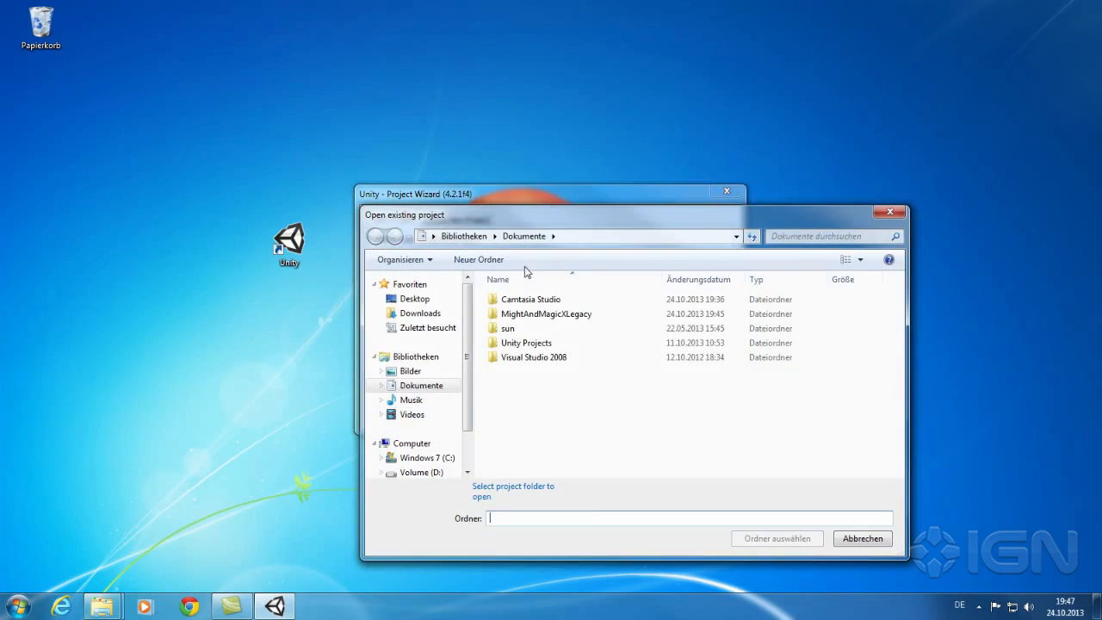
left_click(581, 237)
type("D:\\MMXL_Installation")
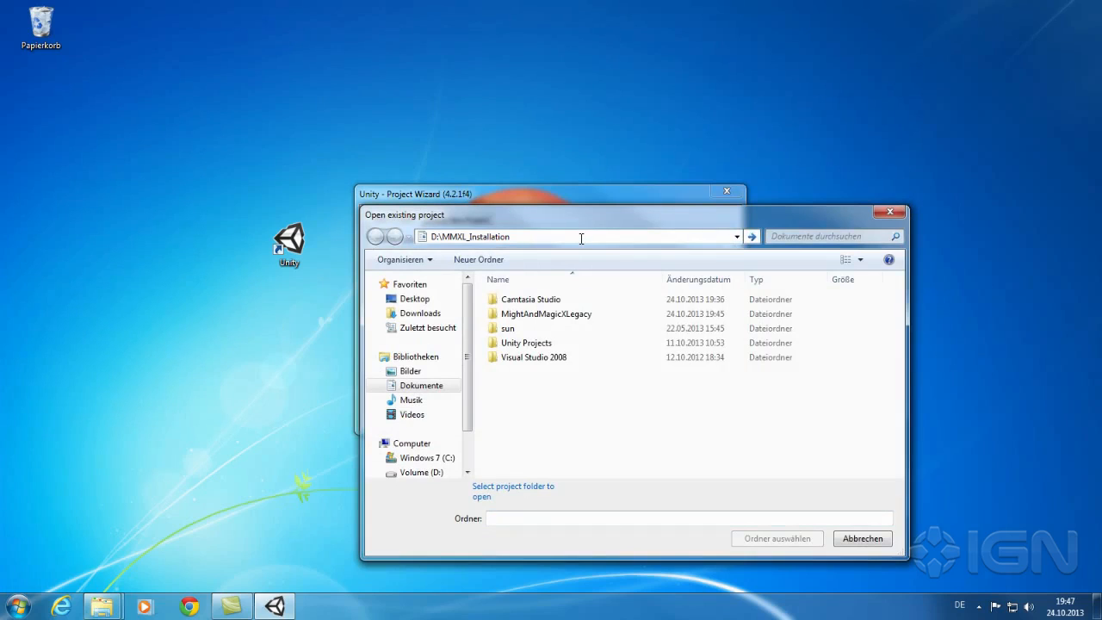
key("Return")
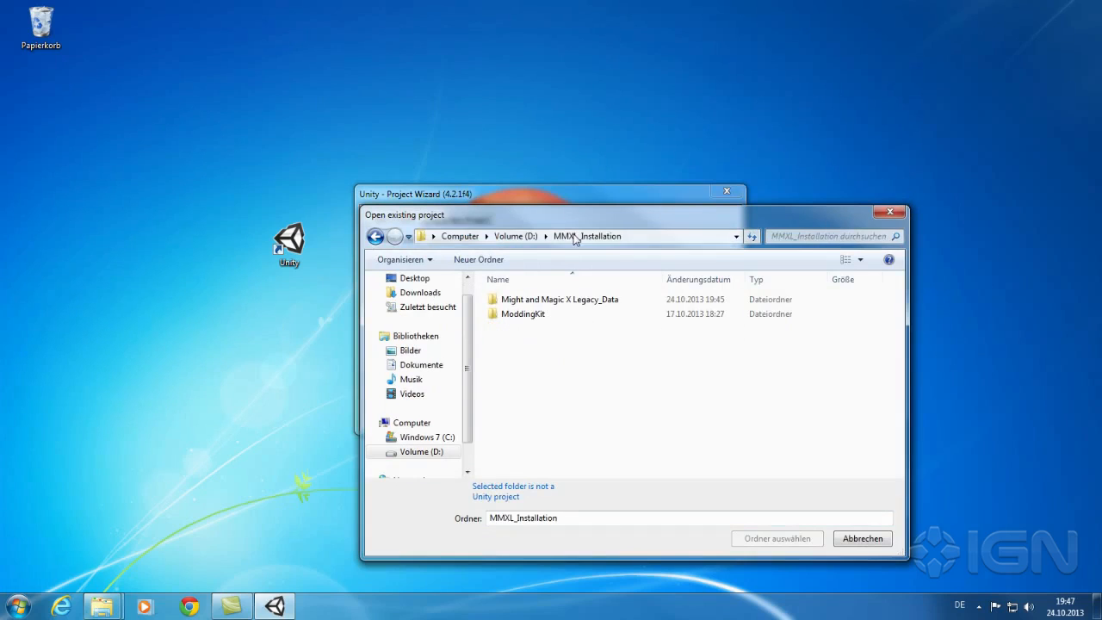
double_click(525, 315)
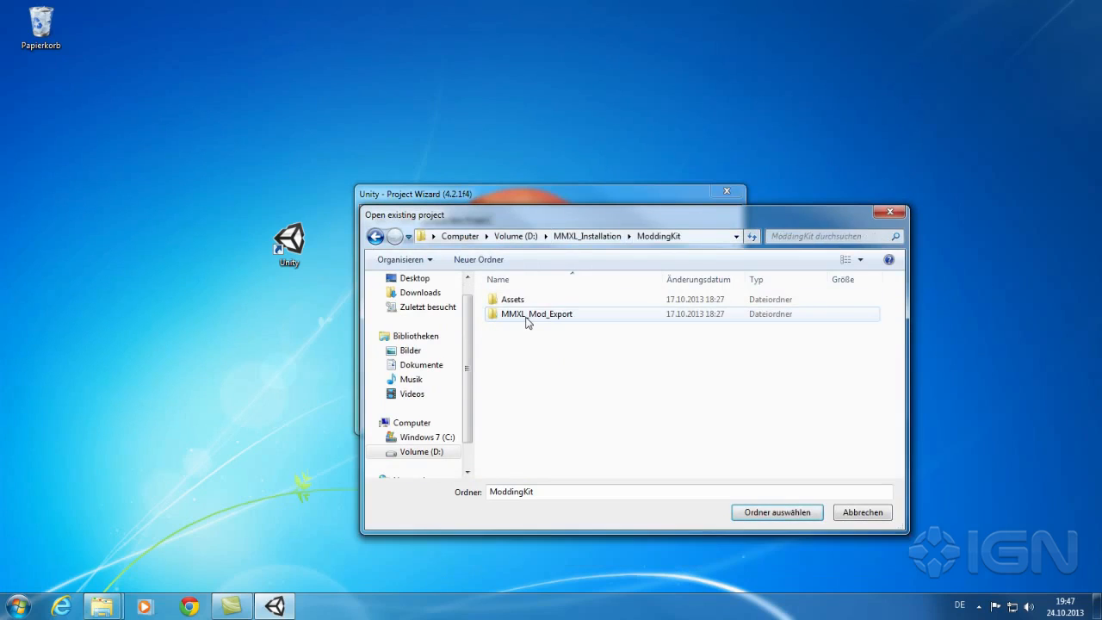
left_click(780, 515)
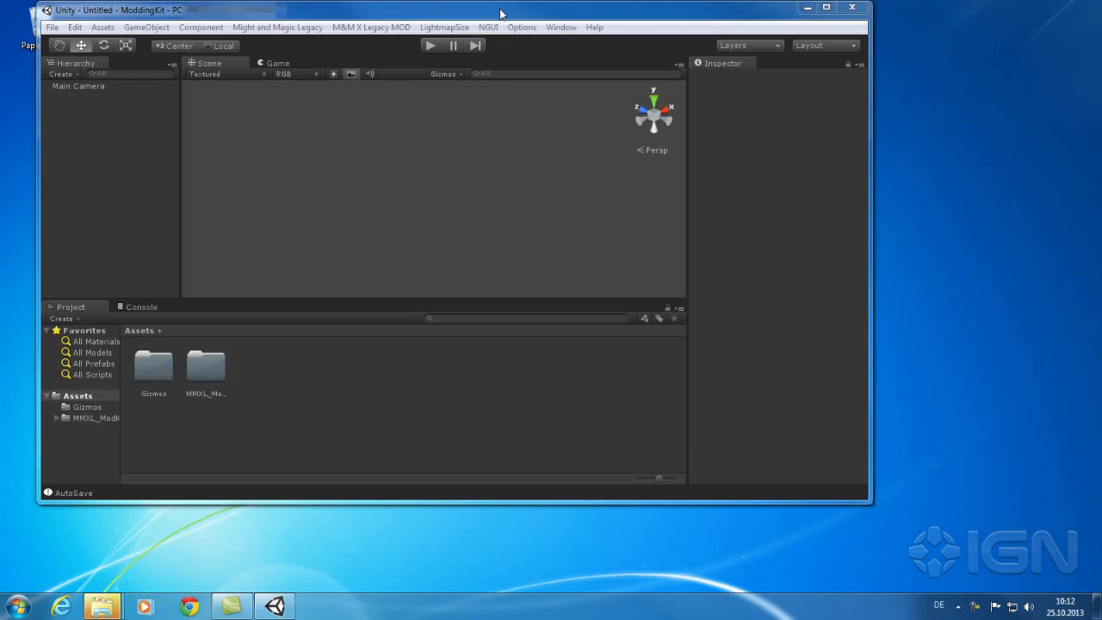
Maximize the editor window and widen the project's folder tree so the folder names can be read.
left_click_drag(326, 15, 622, 105)
left_click(621, 401)
left_click(691, 100)
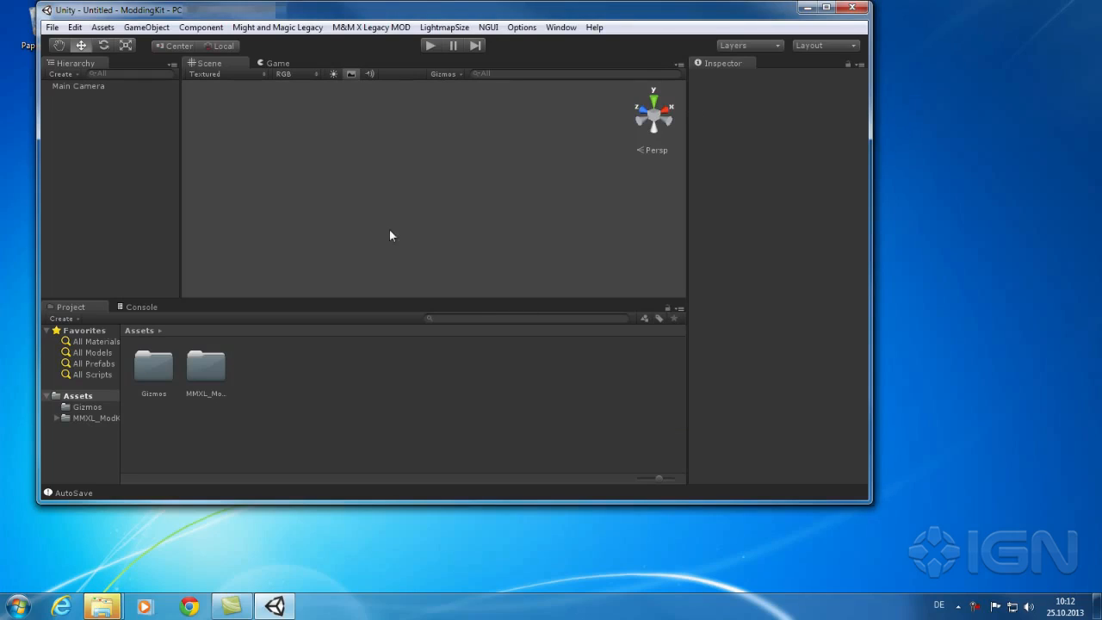
left_click(825, 7)
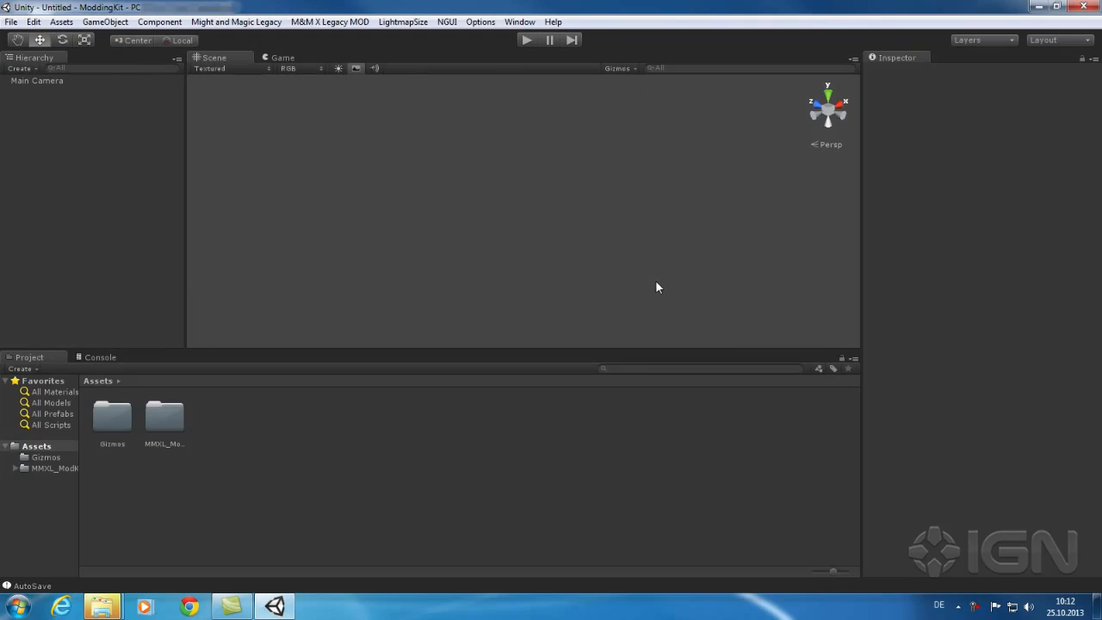
left_click_drag(80, 517, 125, 517)
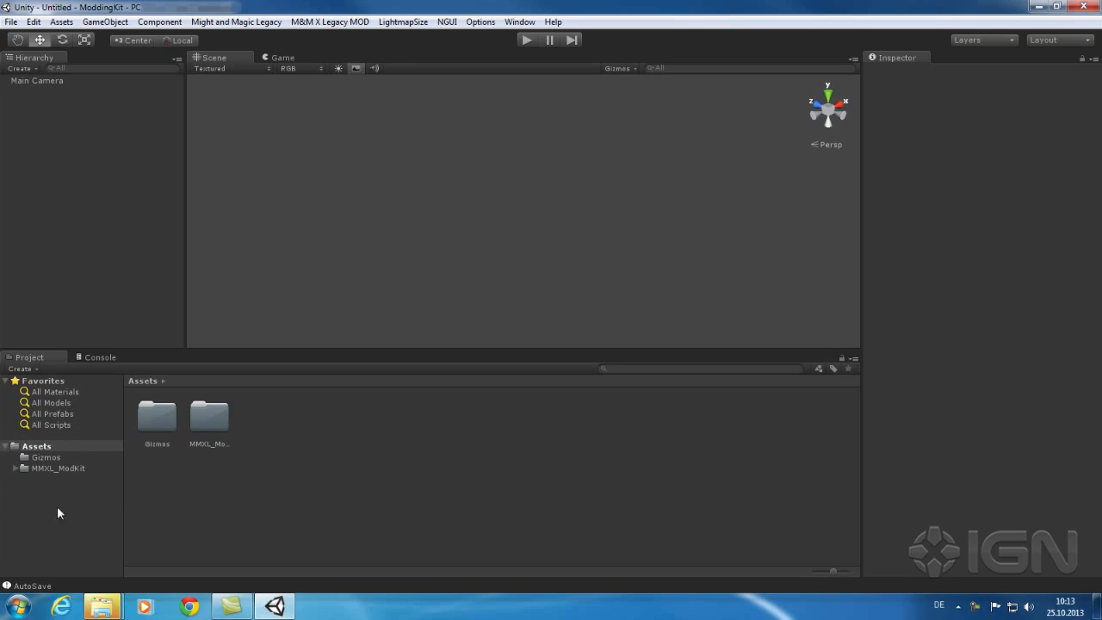
Open the Spider_Lair scene from the MMXL_ModKit/Scenes/Dungeon folder.
left_click(14, 468)
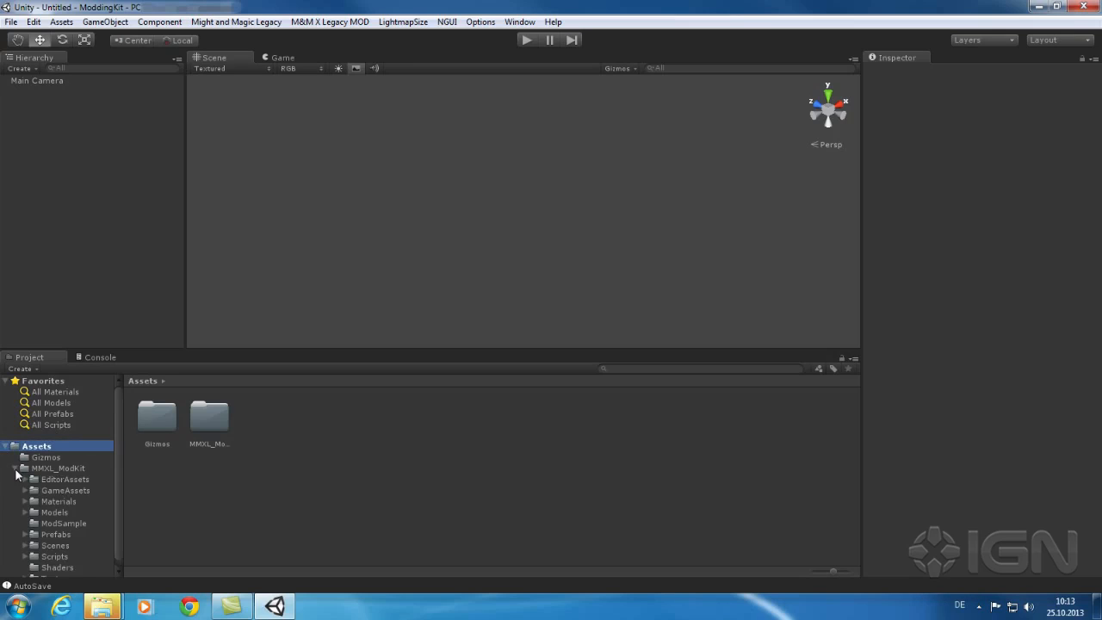
left_click_drag(117, 457, 117, 471)
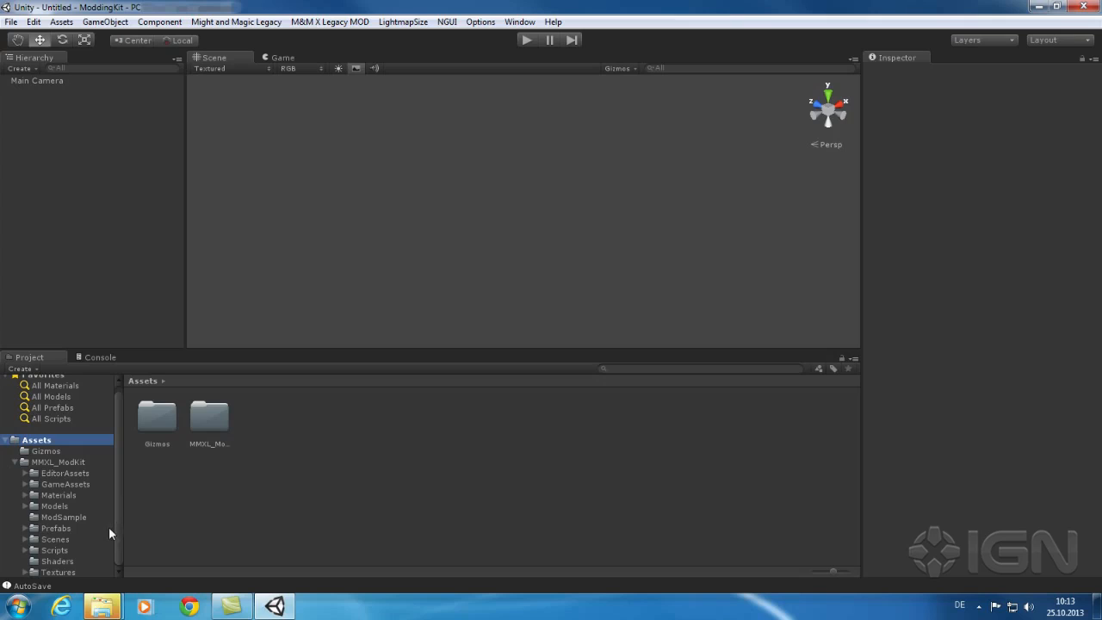
left_click(25, 540)
left_click(34, 550)
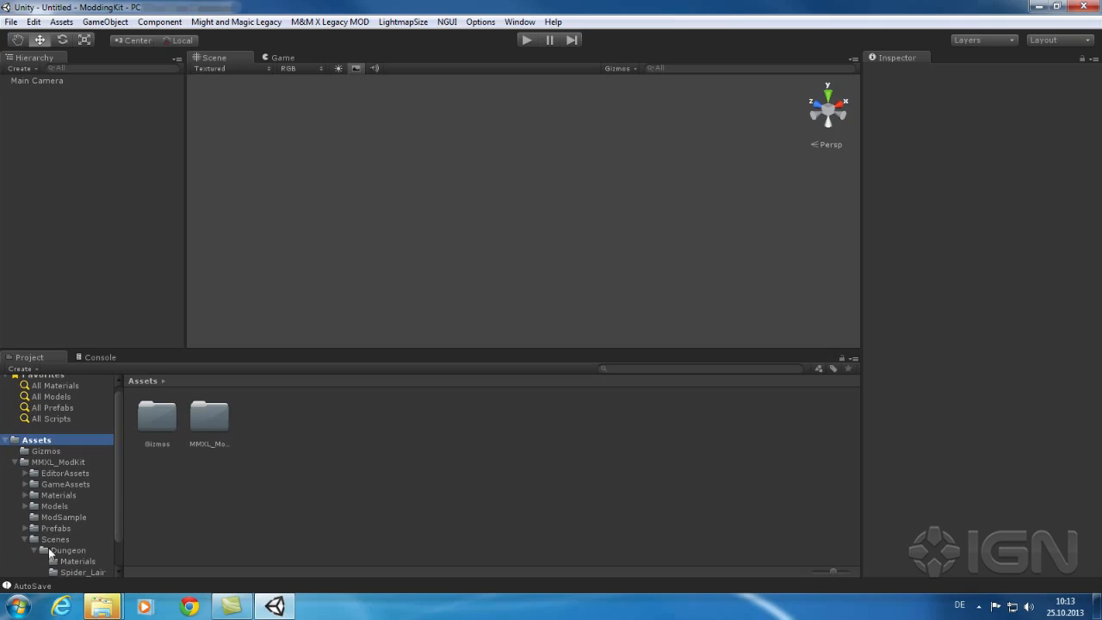
left_click_drag(117, 521, 113, 549)
left_click(71, 518)
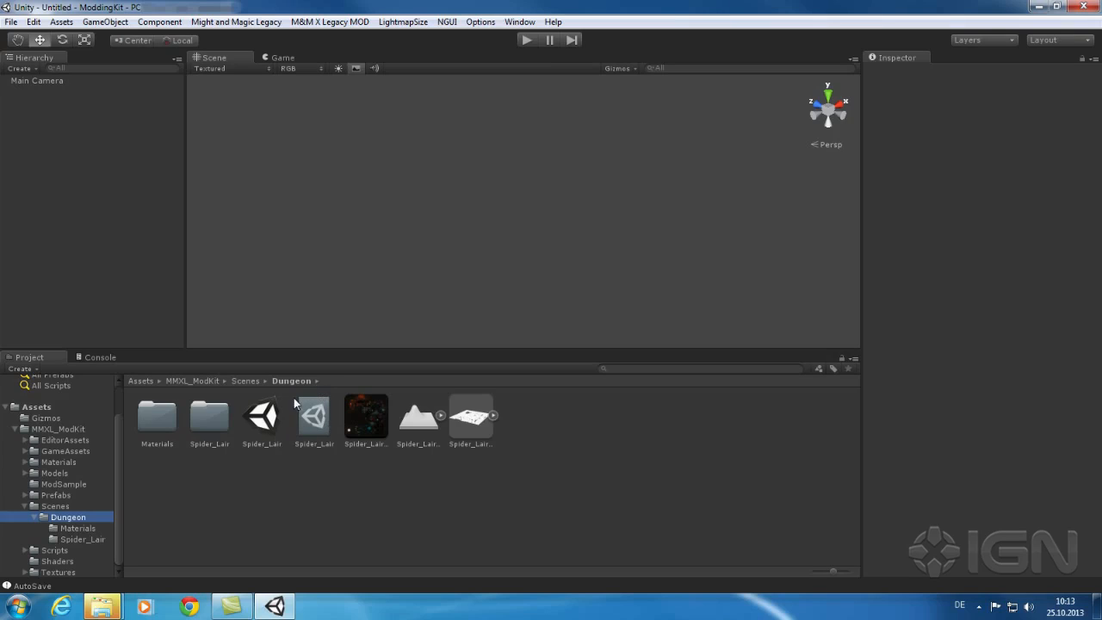
double_click(265, 430)
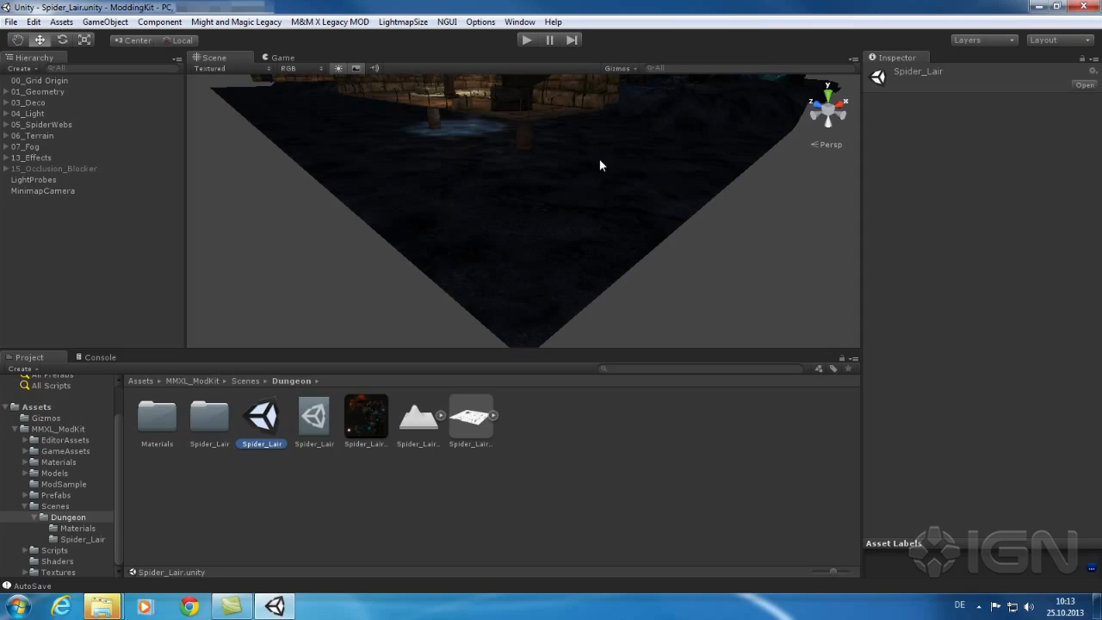
mouse_move(590, 170)
left_mouse_down("alt")
mouse_move(604, 106)
mouse_move(589, 151)
left_mouse_up("alt")
key("w")
left_click_drag(564, 197, 560, 143, "alt")
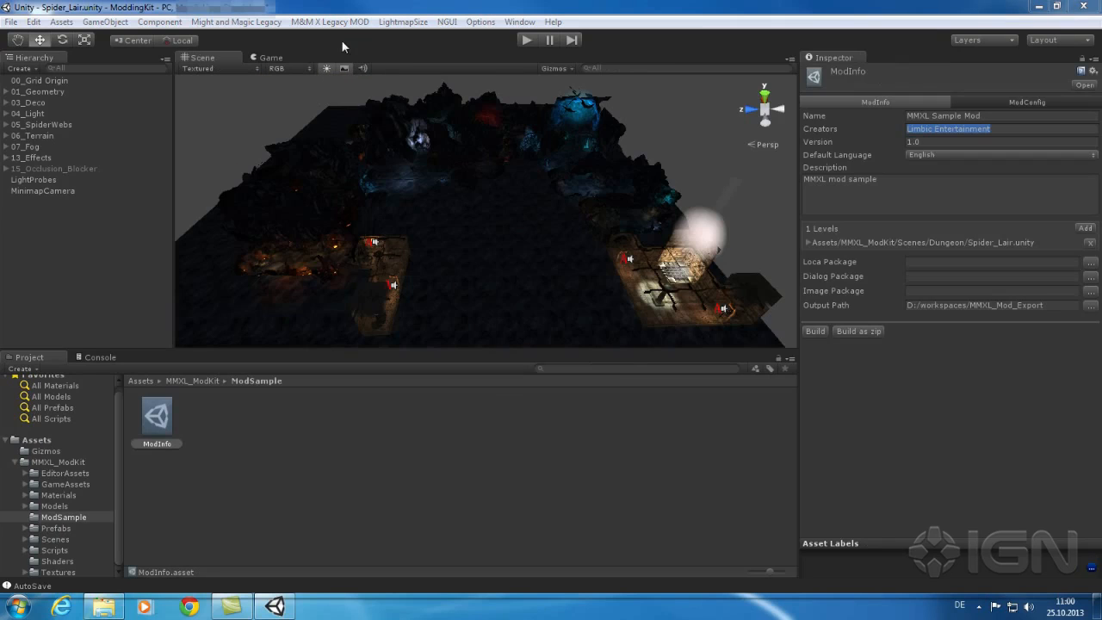
Create a Package Database asset for the mod in the ModSample folder, and select the ModInfo asset.
left_click(339, 22)
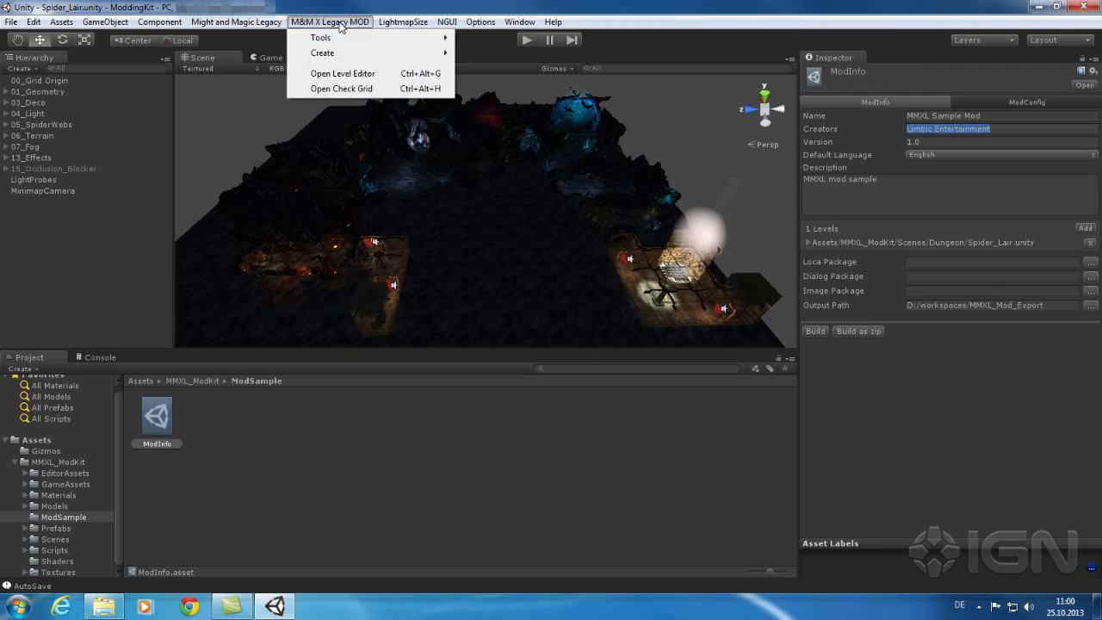
mouse_move(348, 38)
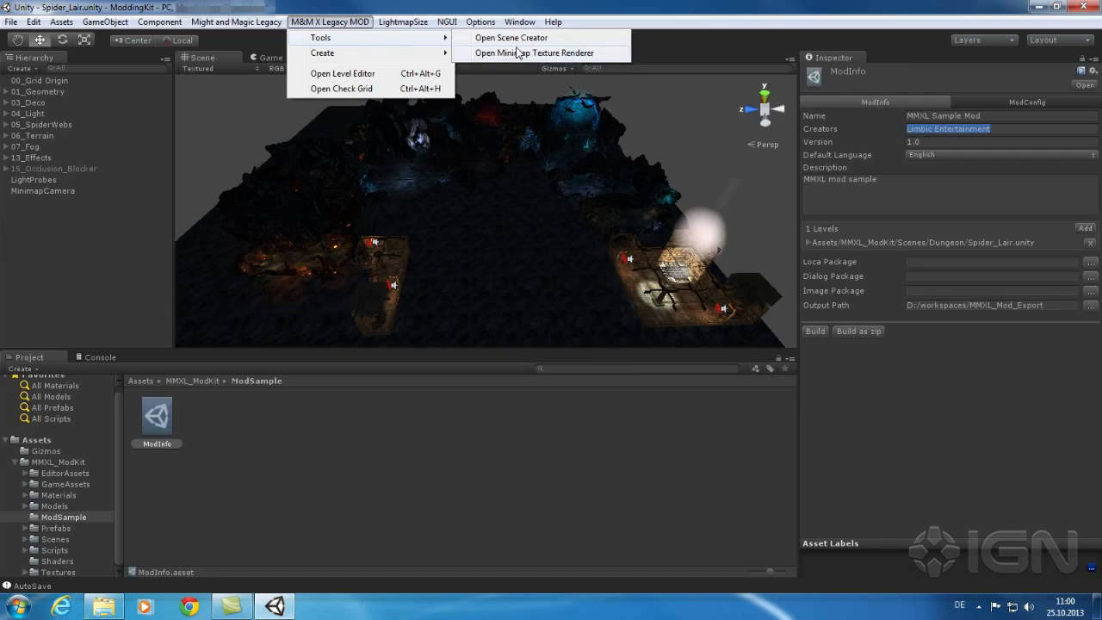
mouse_move(437, 55)
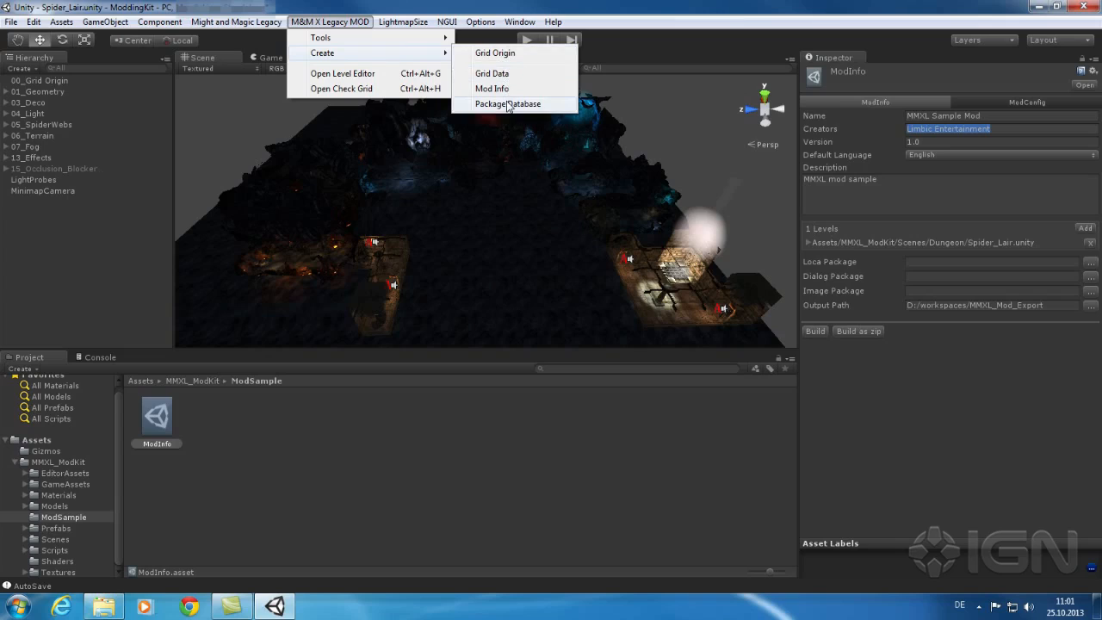
left_click(508, 104)
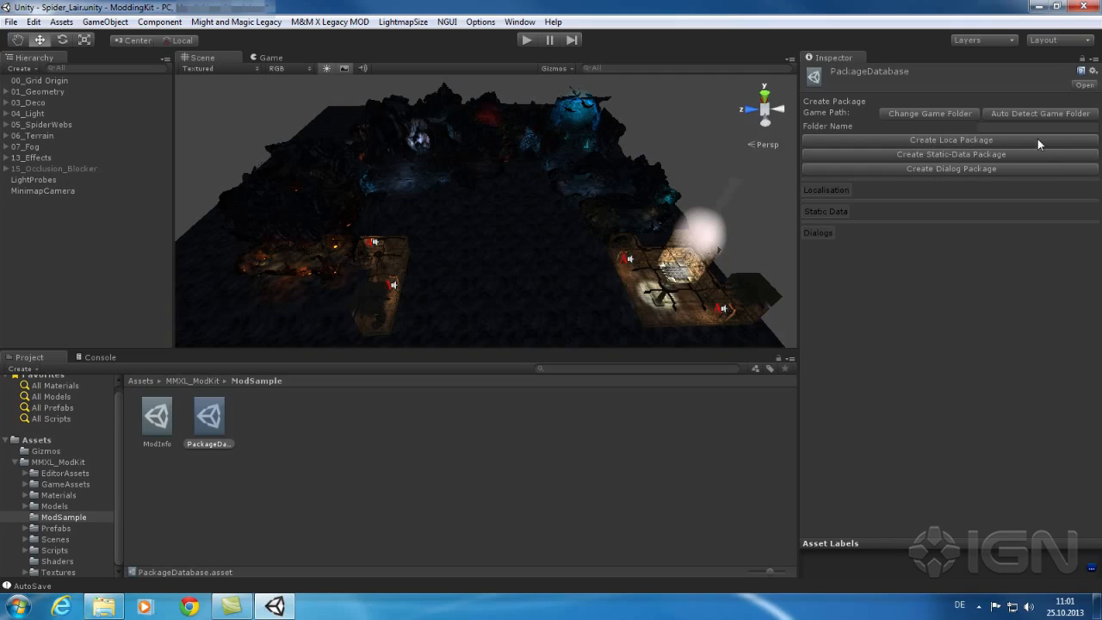
left_click(157, 416)
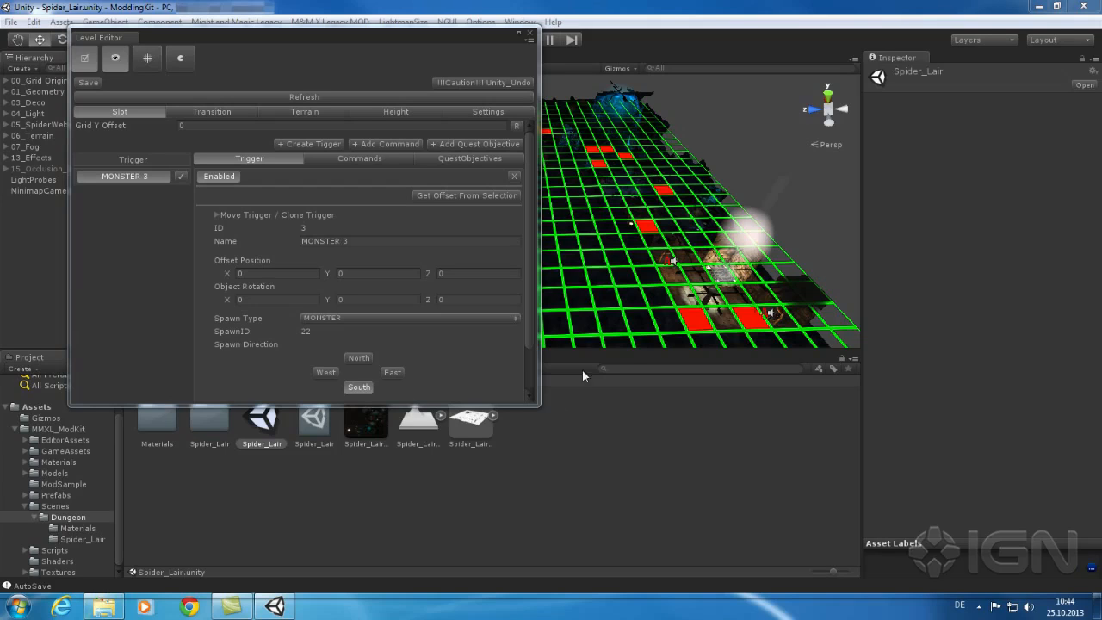
Set the Level Editor's StaticData path to the Assets/MMXL_ModKit/GameAssets/Staticdata folder of the ModdingKit project.
left_click(492, 111)
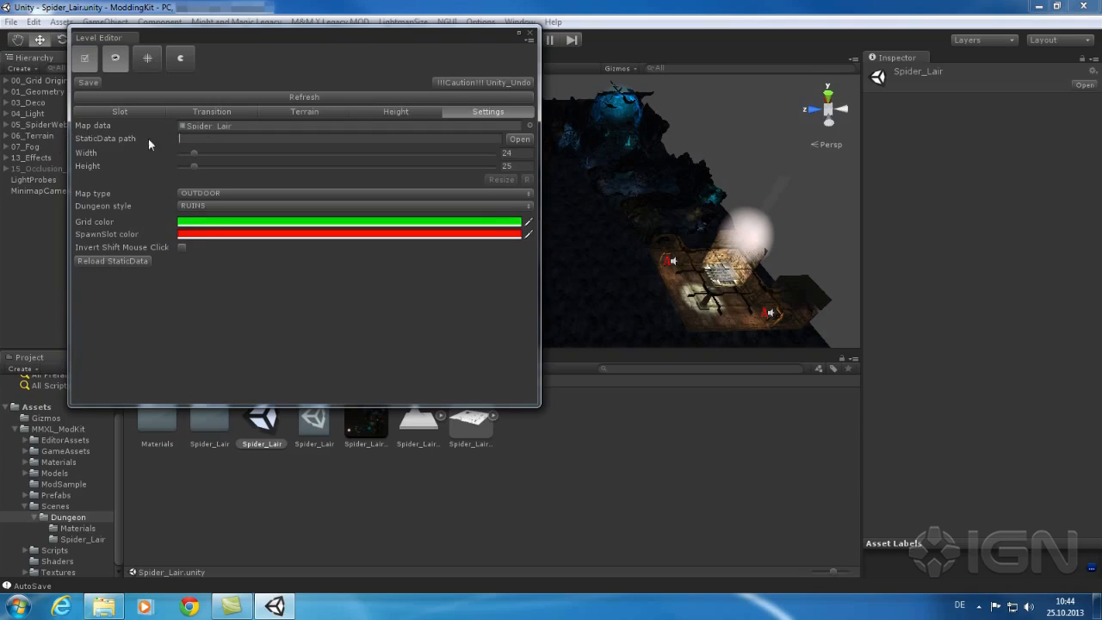
left_click(520, 139)
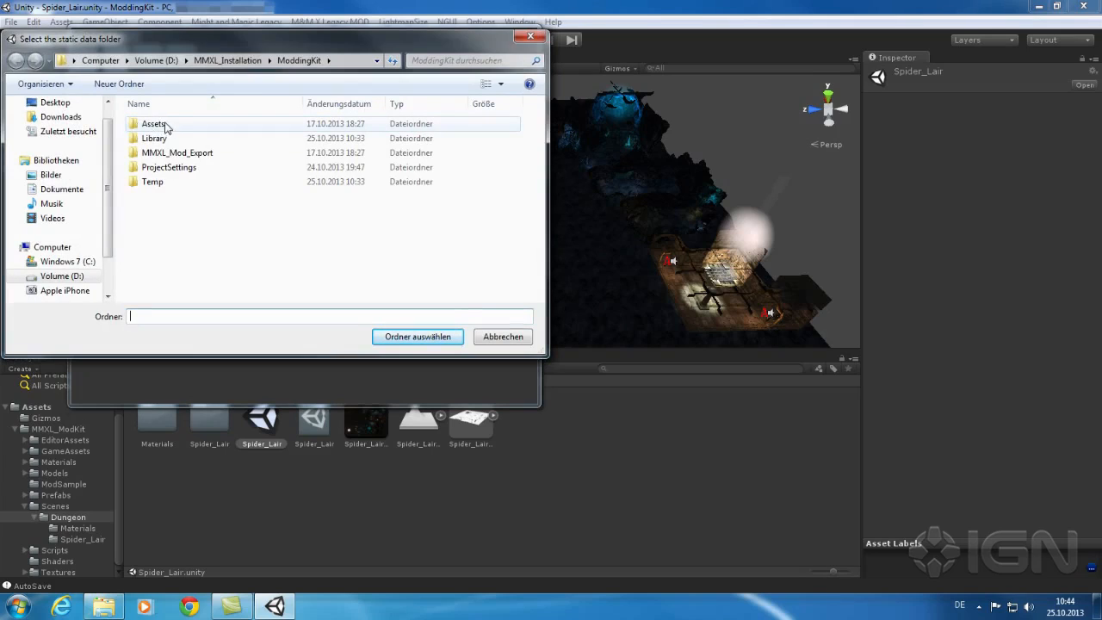
double_click(154, 124)
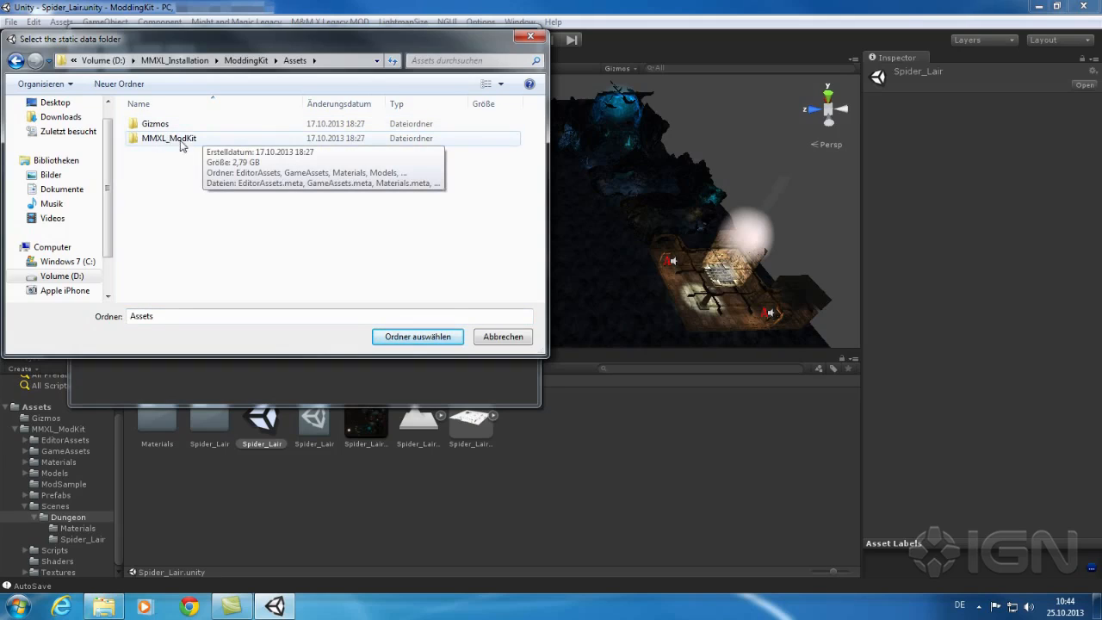
double_click(162, 140)
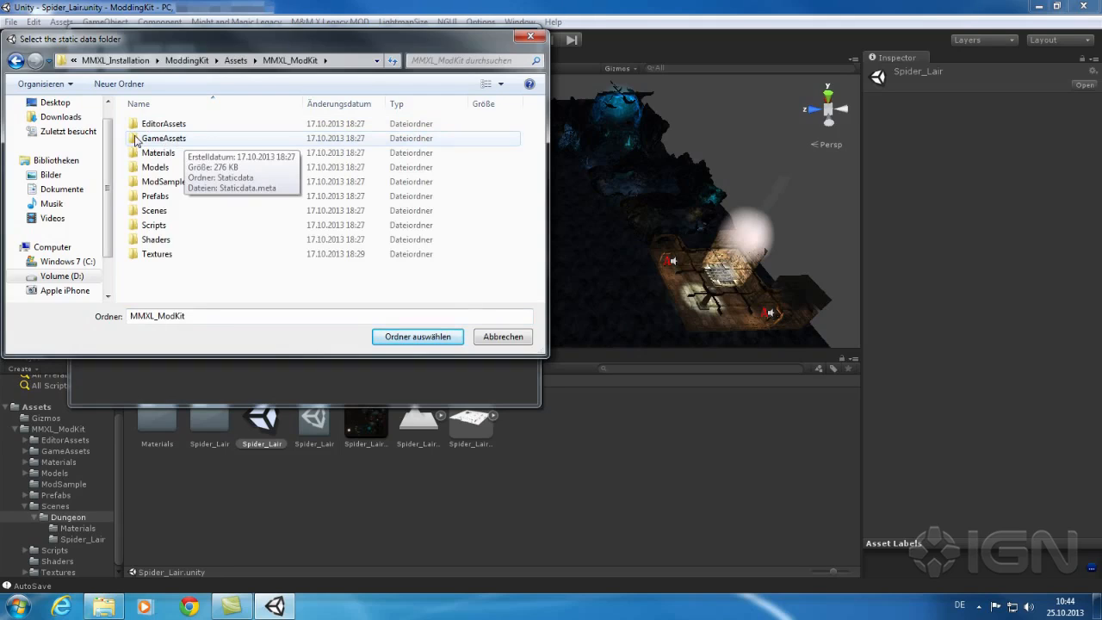
double_click(168, 141)
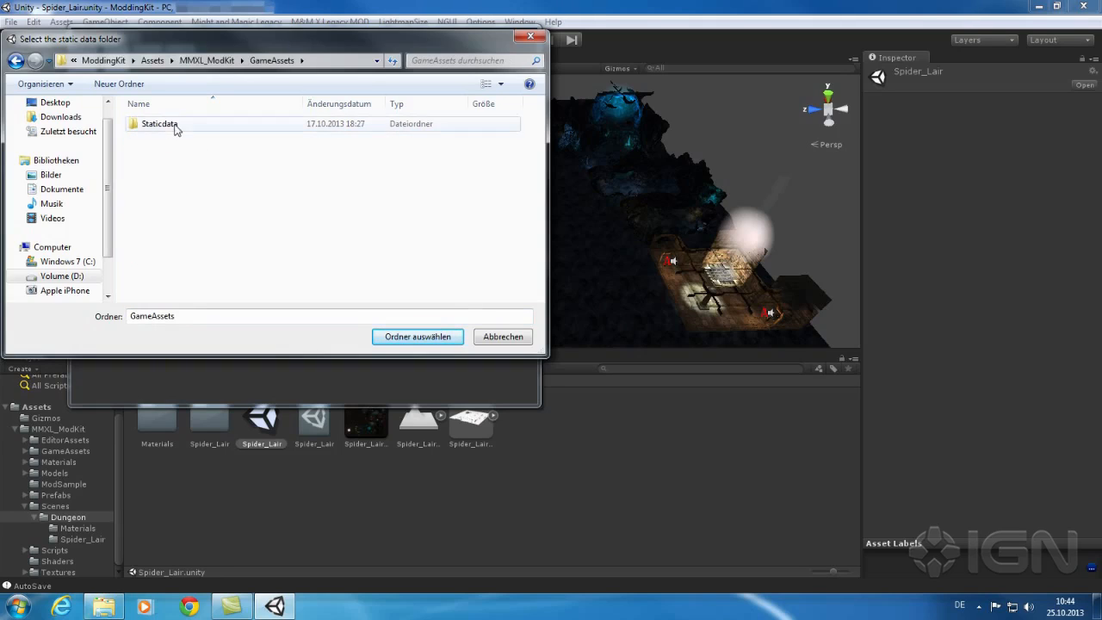
left_click(170, 125)
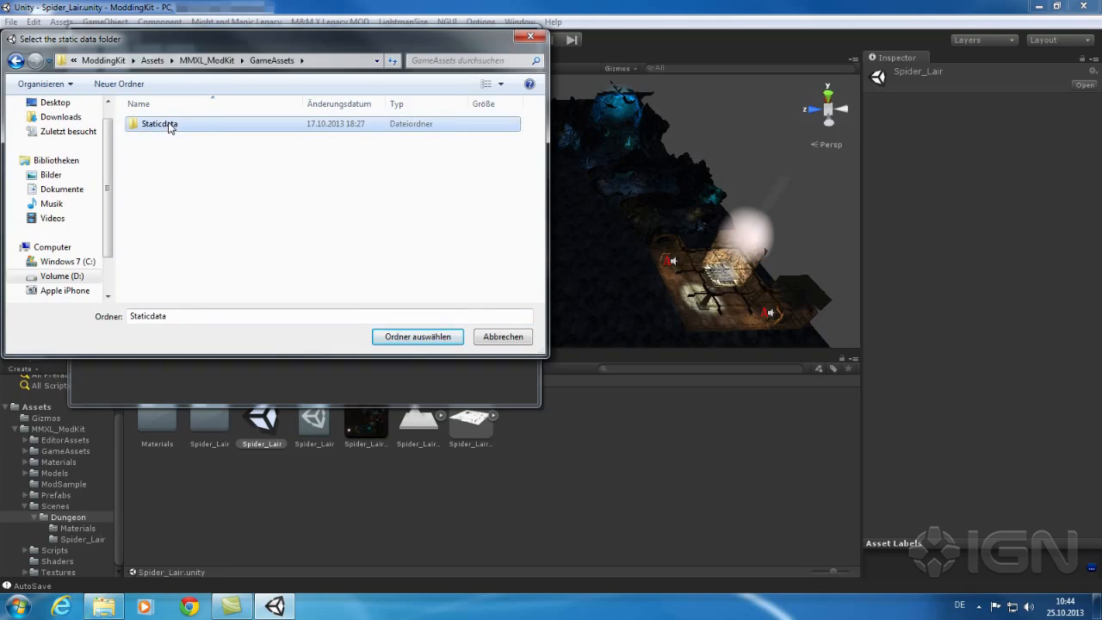
left_click(411, 337)
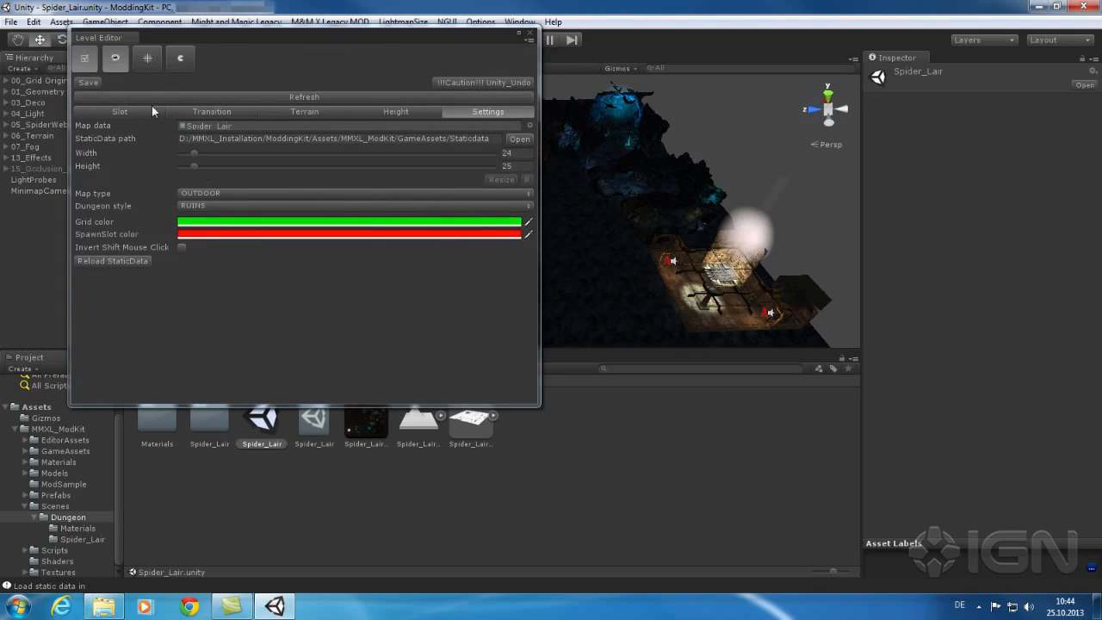
Look through the monsters available as the spawn object of the slot's MONSTER 3 trigger, keeping the current choice.
left_click(131, 112)
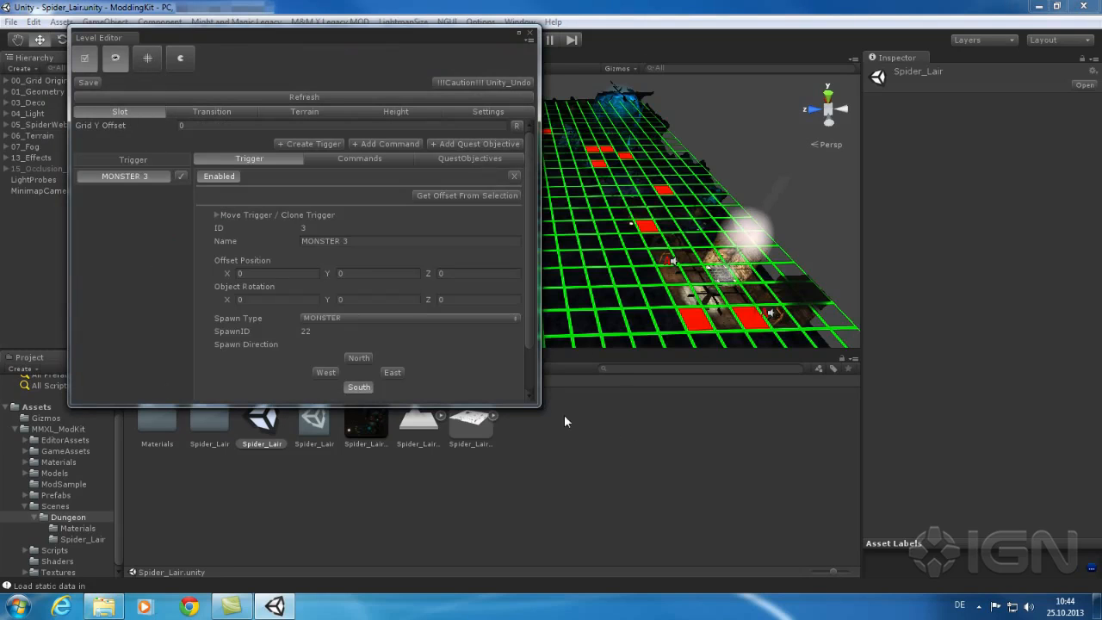
left_click_drag(535, 408, 540, 477)
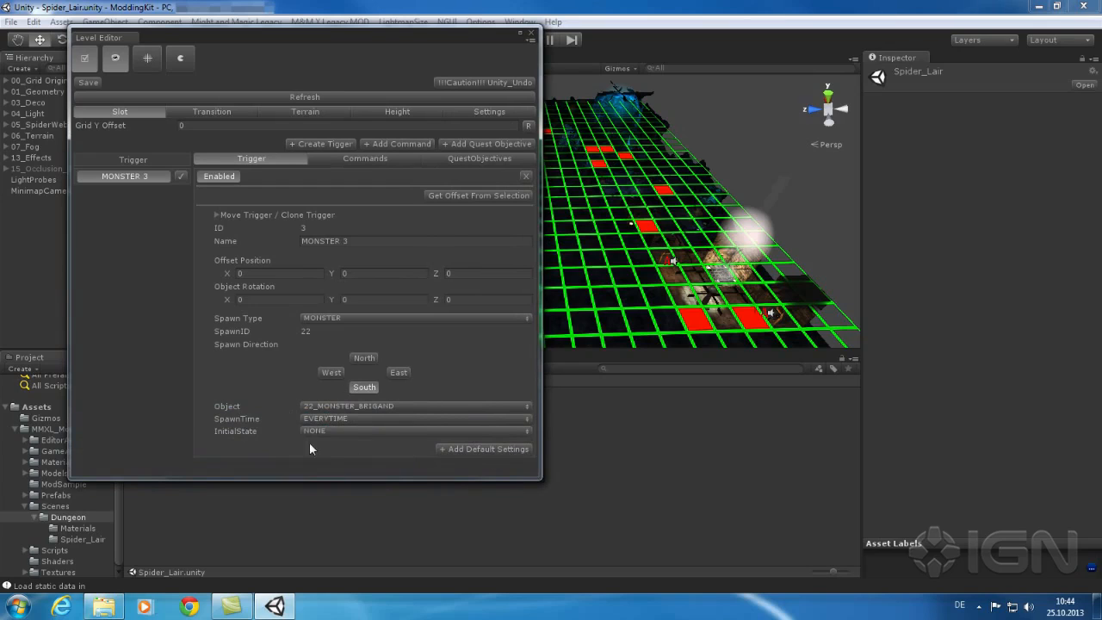
left_click(462, 407)
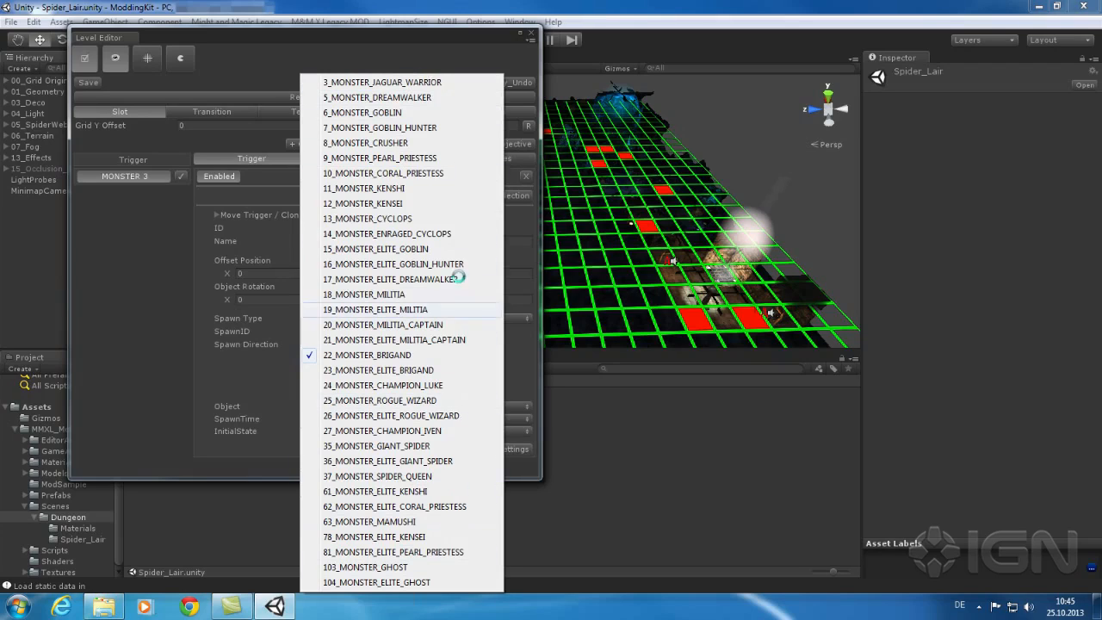
left_click(521, 391)
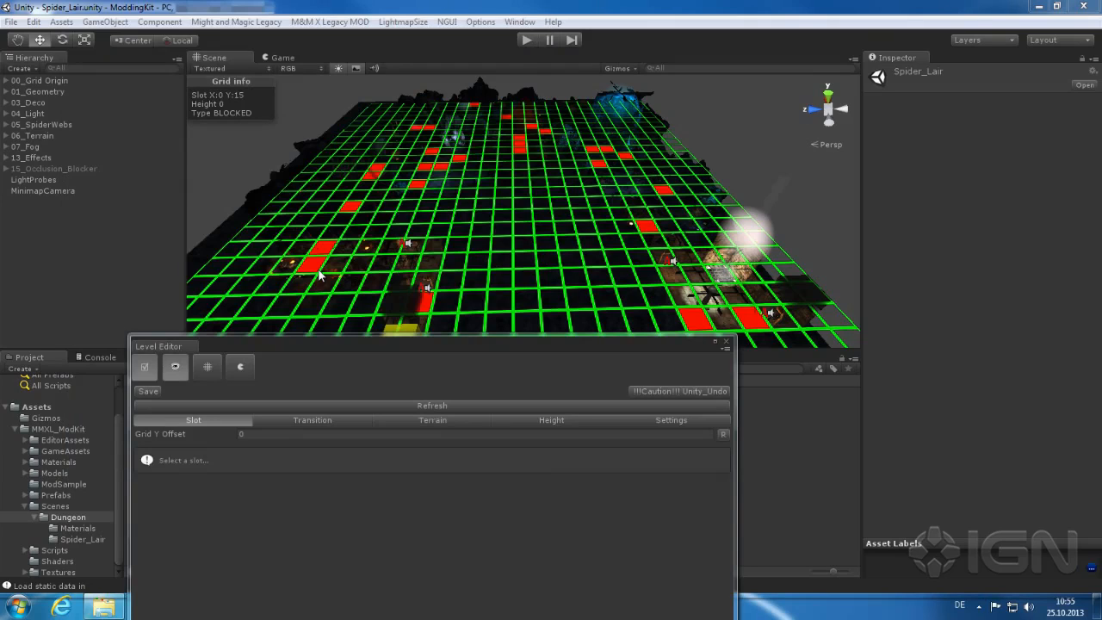
Select the slot holding the MONSTER 3 trigger and inspect the transition states of it and several other grid slots.
left_click(318, 274)
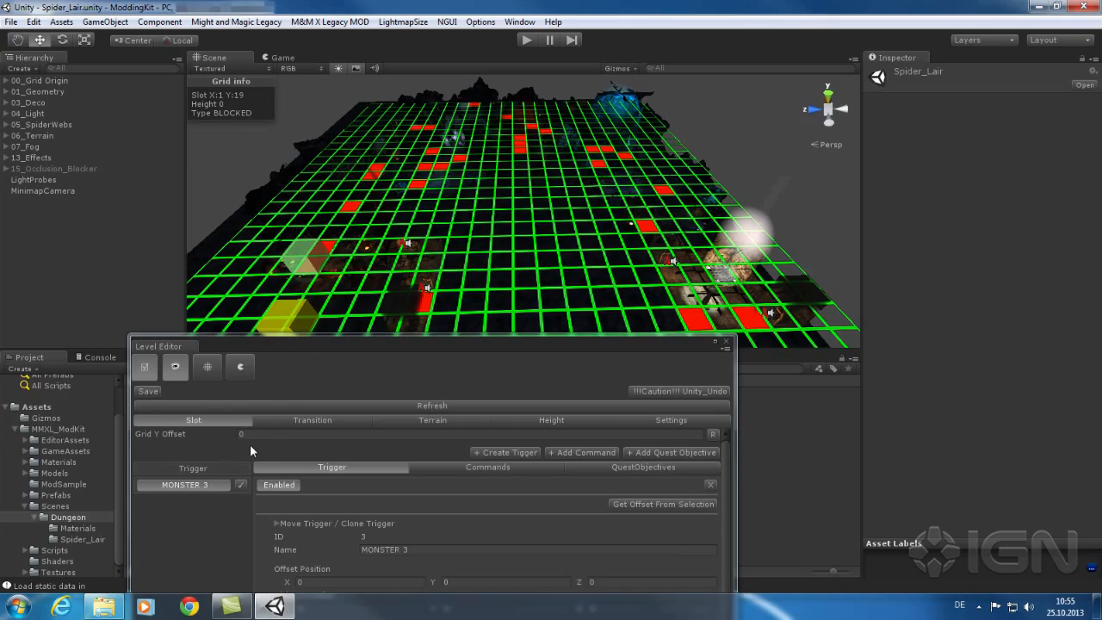
left_click(325, 419)
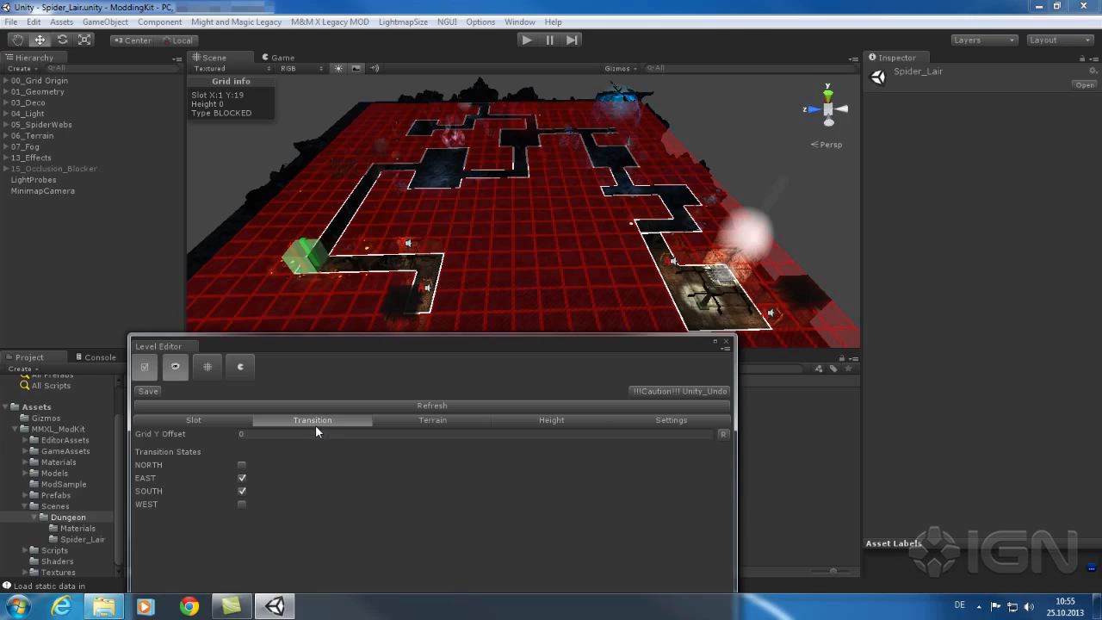
left_click(338, 267)
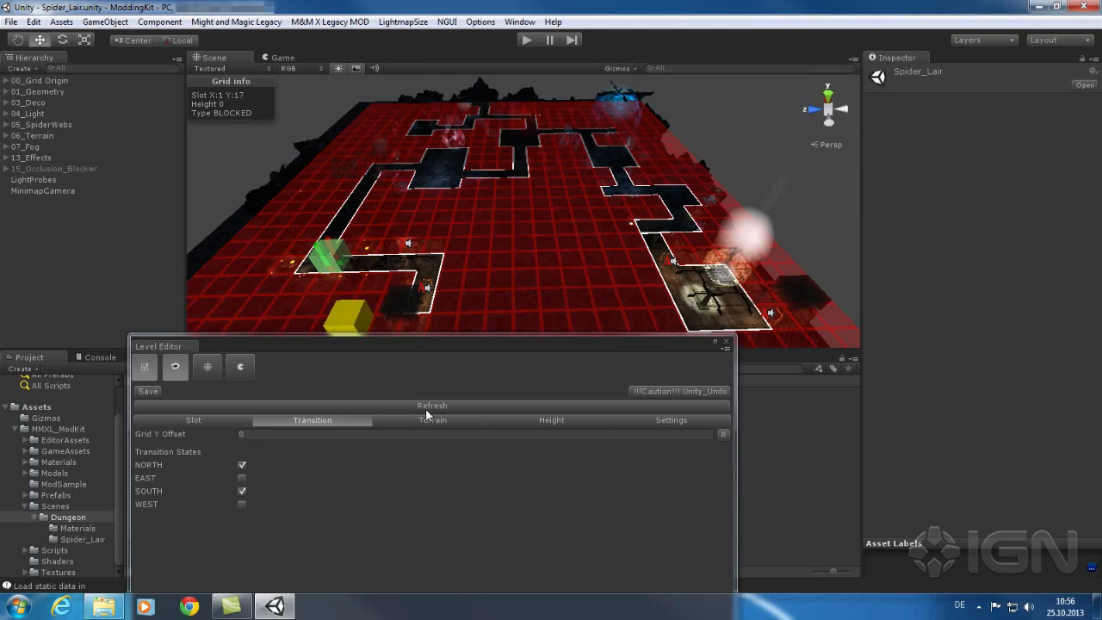
left_click(415, 171)
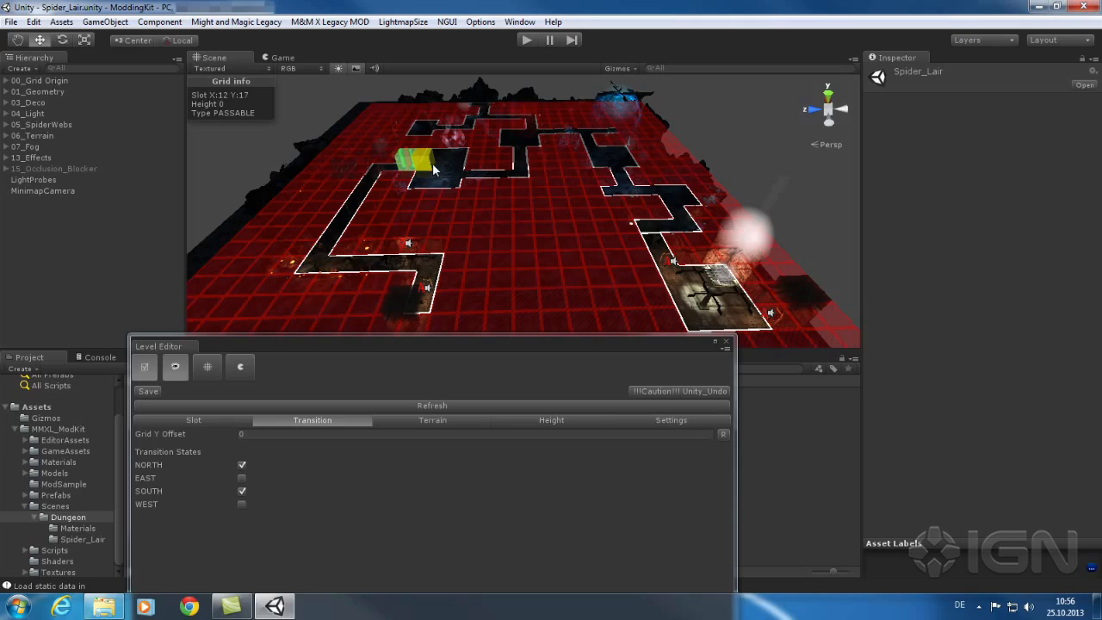
left_click(442, 175)
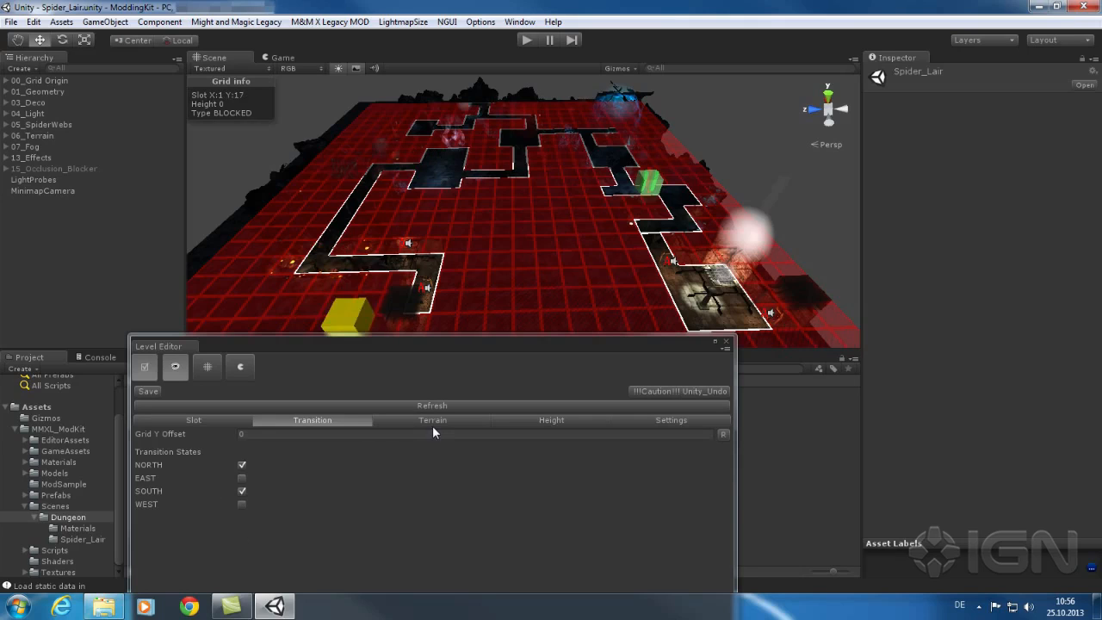
Examine the Level Editor's terrain, height and general settings for the Spider_Lair grid.
left_click(437, 421)
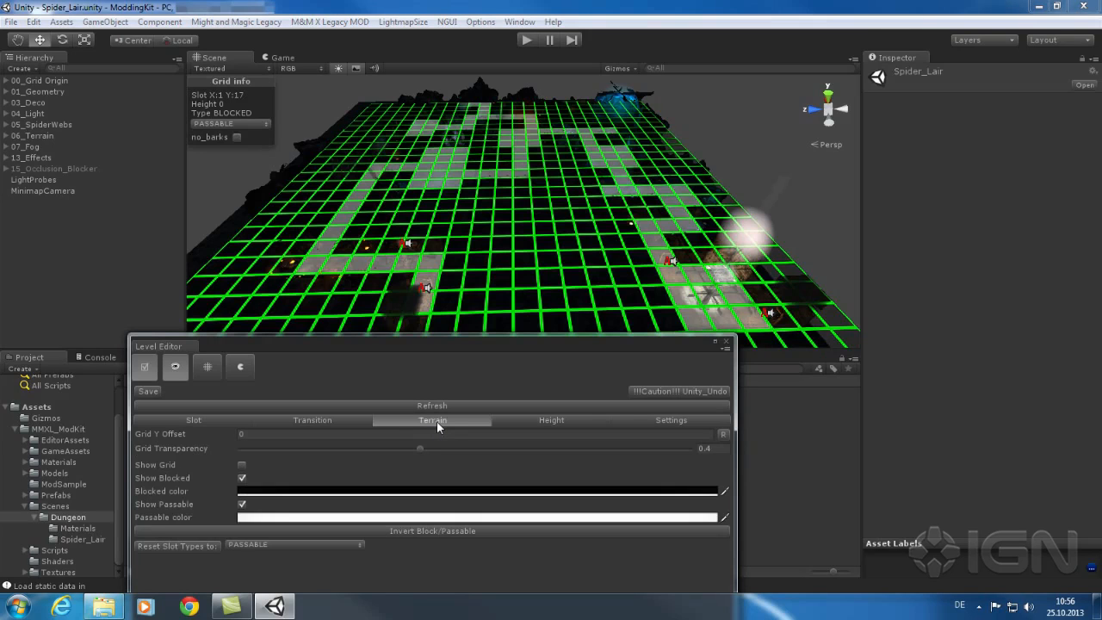
left_click(528, 424)
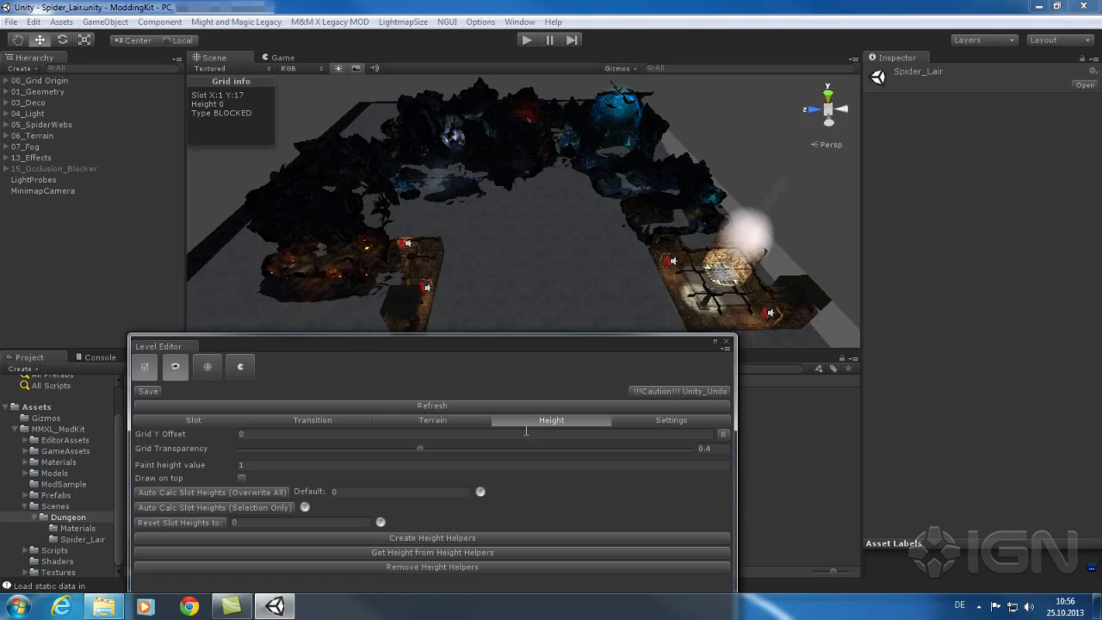
left_click(670, 421)
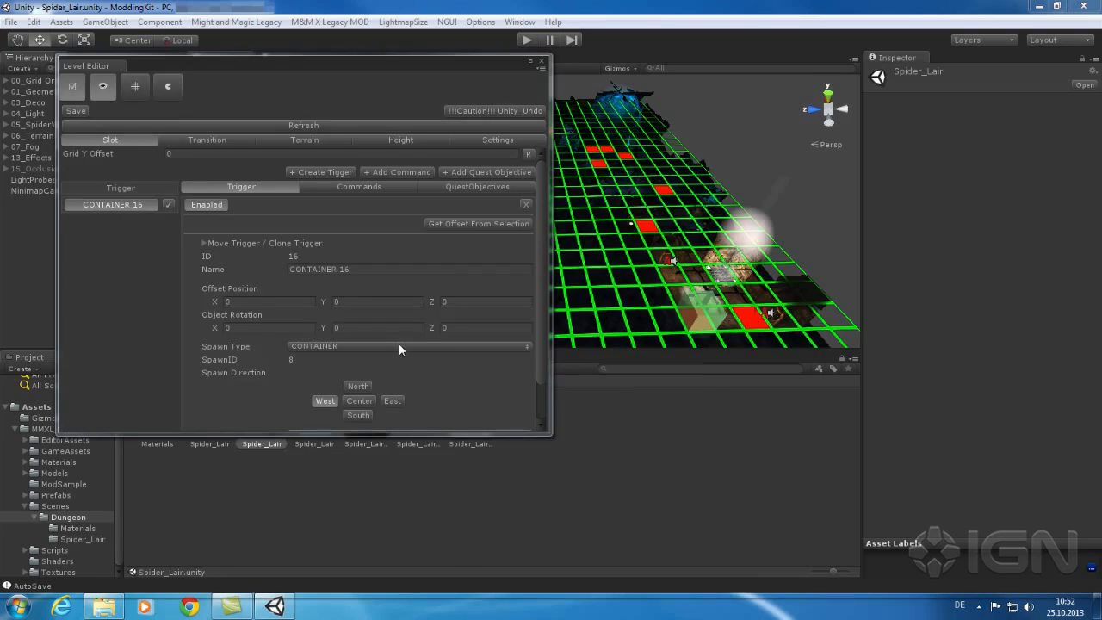
Look through the spawn types for the CONTAINER 16 trigger, keeping CONTAINER, and inspect the trigger's commands in an enlarged Level Editor.
left_click(398, 346)
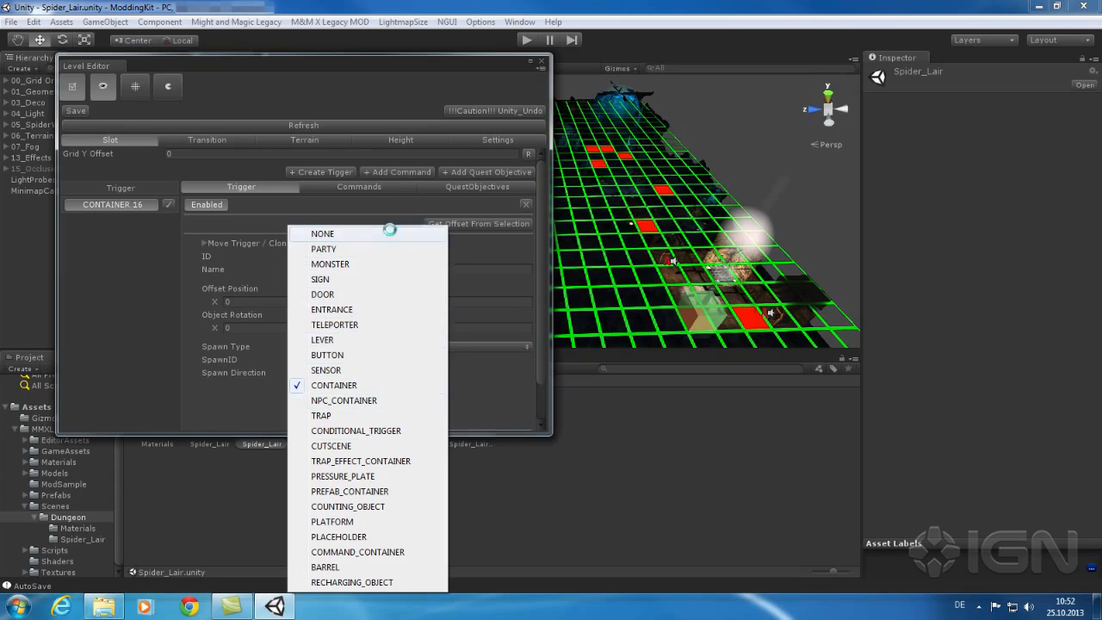
left_click(347, 207)
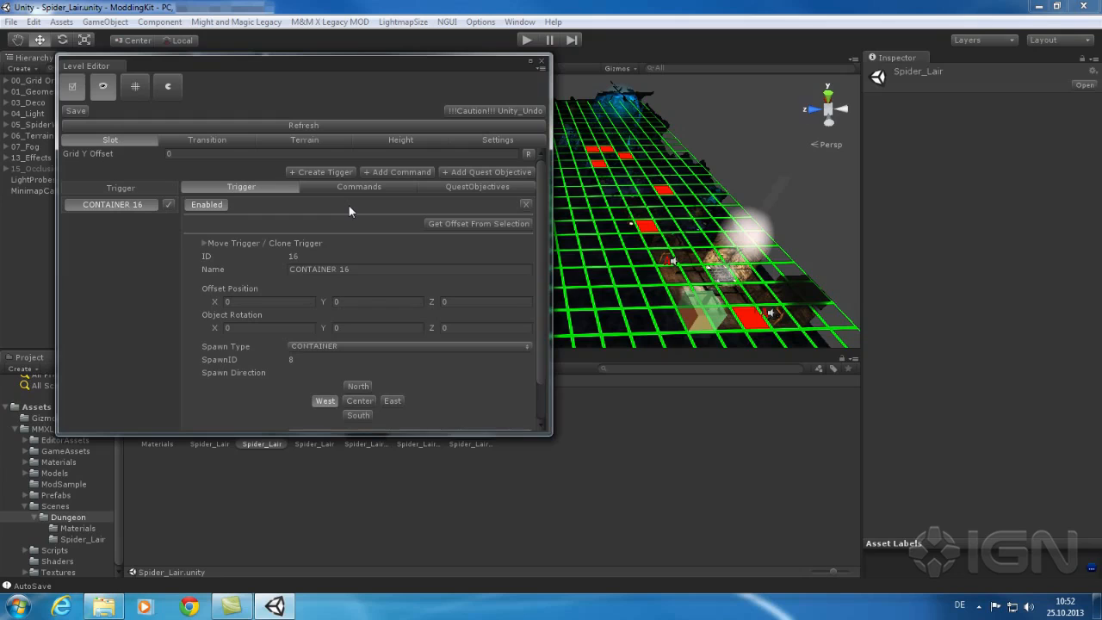
left_click(361, 187)
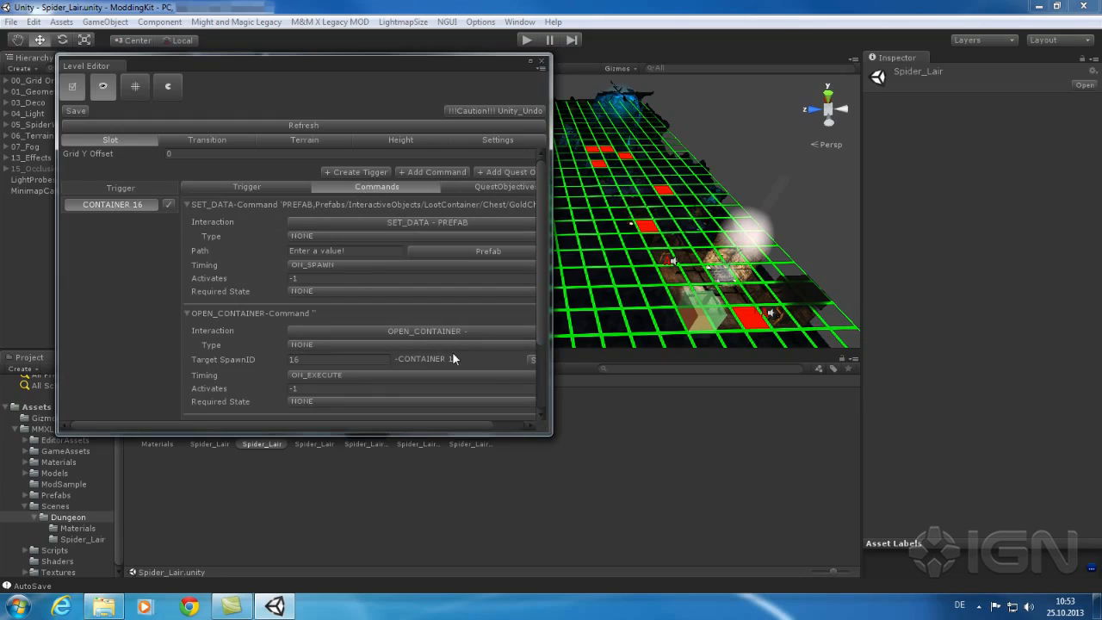
left_click_drag(551, 432, 665, 439)
left_click_drag(651, 255, 658, 282)
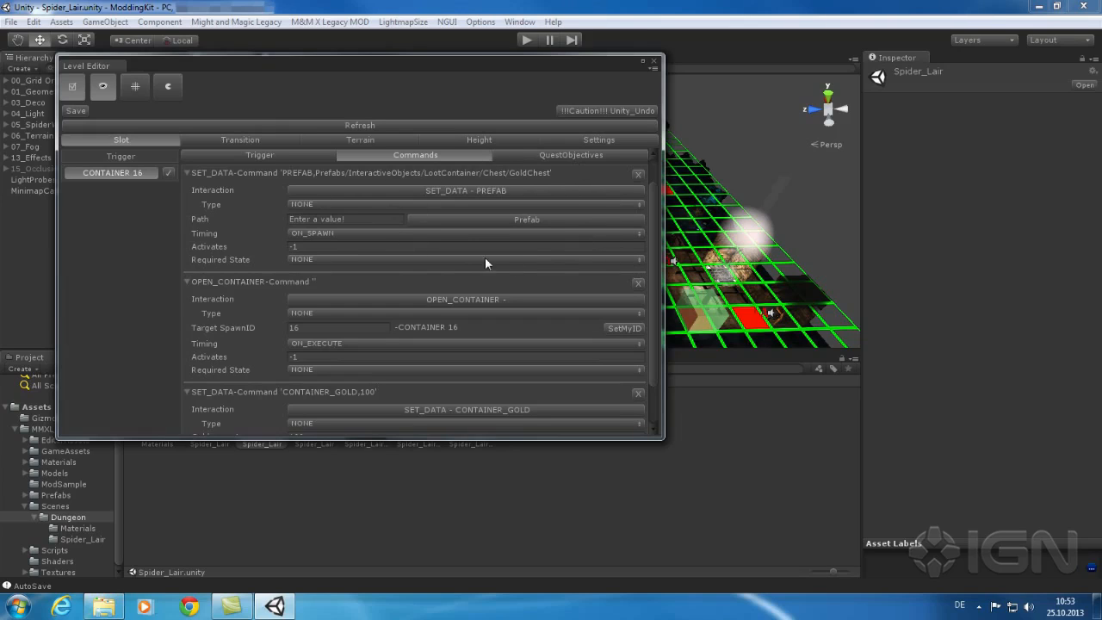
Look through the container prefabs available for the SET_DATA - PREFAB command of CONTAINER 16, keeping the current choice.
left_click(543, 221)
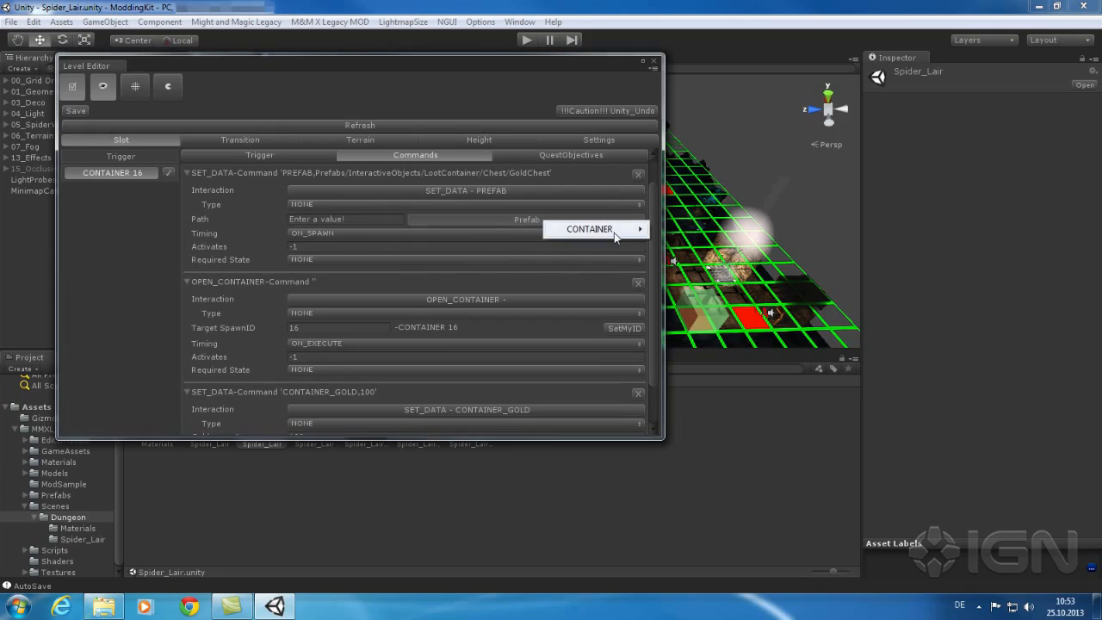
mouse_move(615, 237)
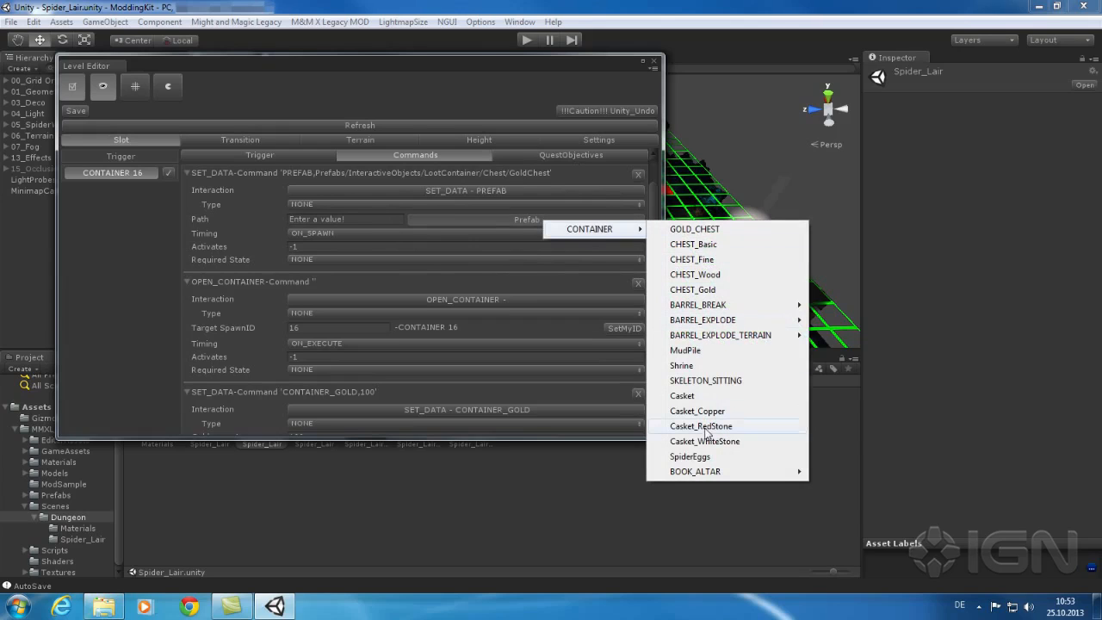
left_click(530, 222)
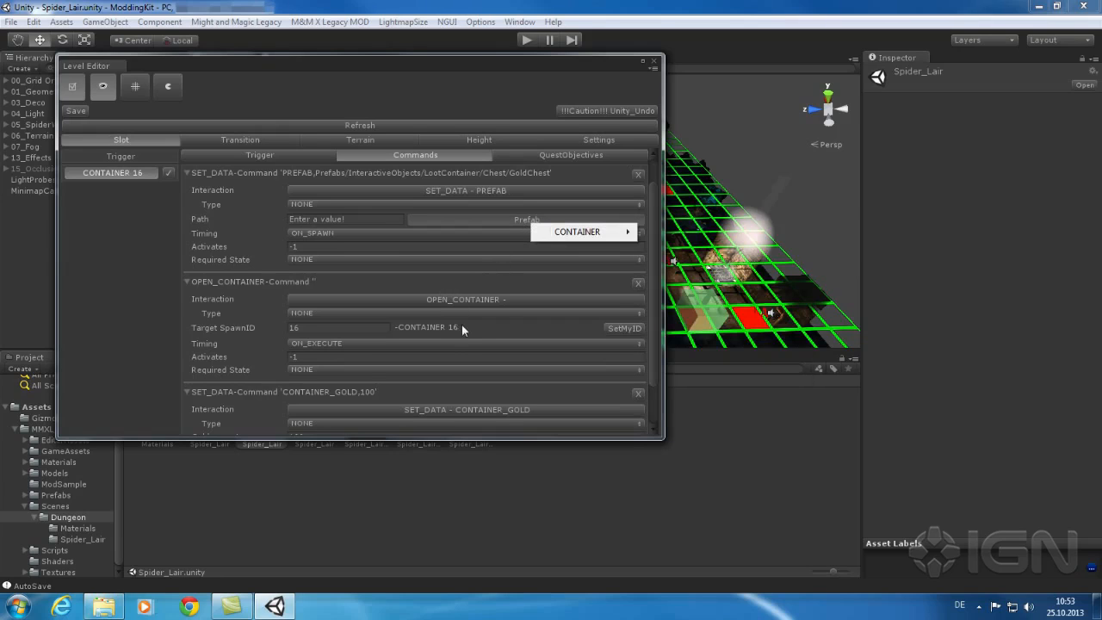
left_click(499, 331)
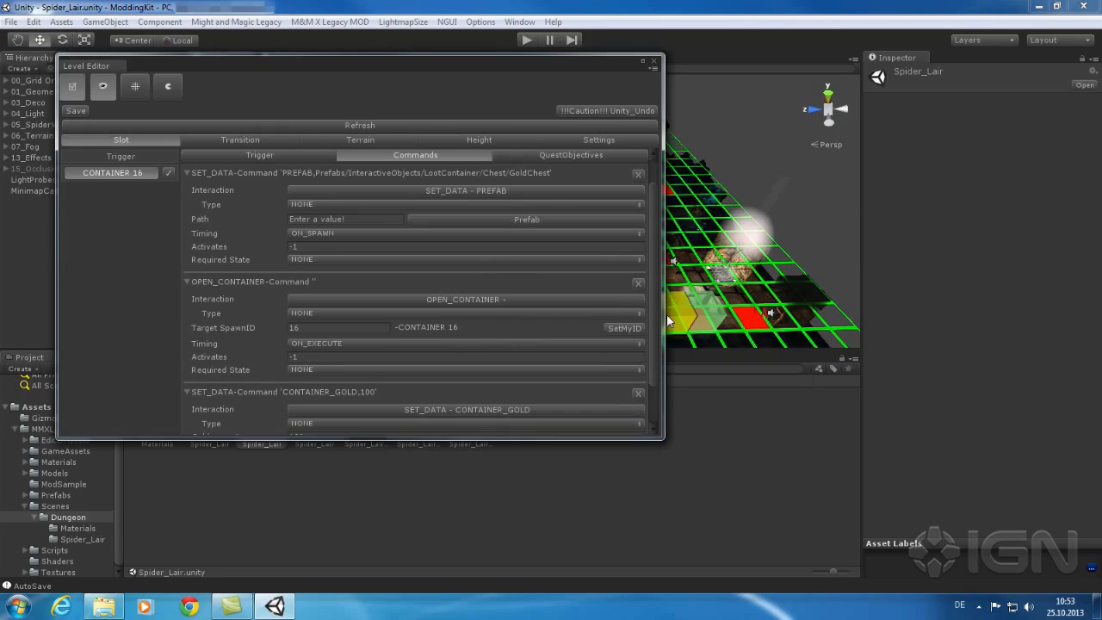
Look through the interactions available for the CONTAINER_GOLD command of CONTAINER 16, including the SET_DATA options.
left_click_drag(655, 309, 658, 346)
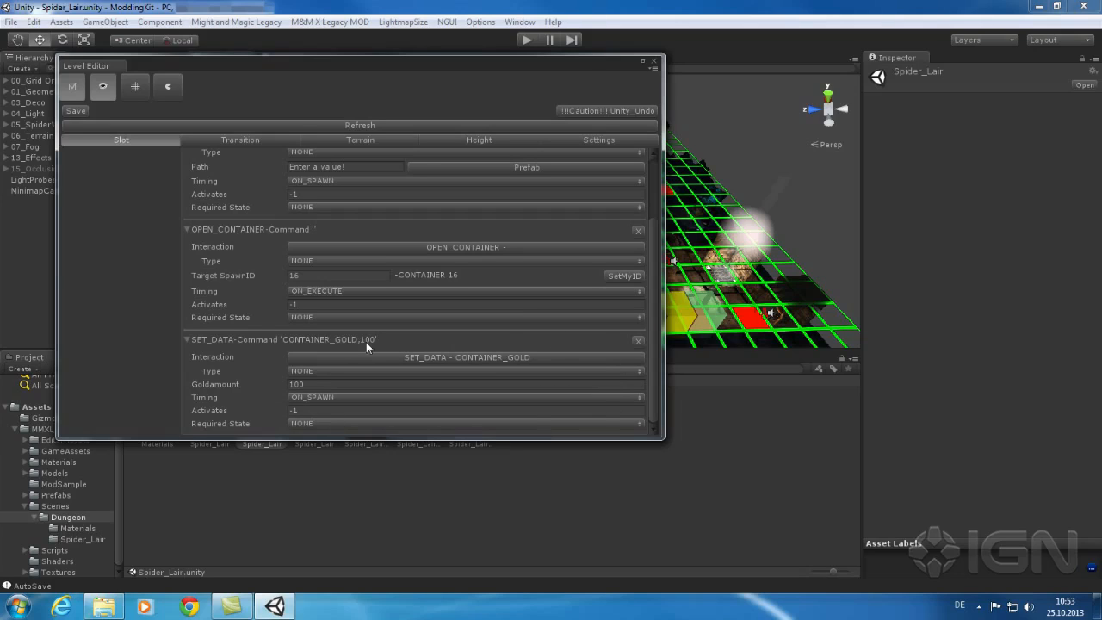
left_click(485, 355)
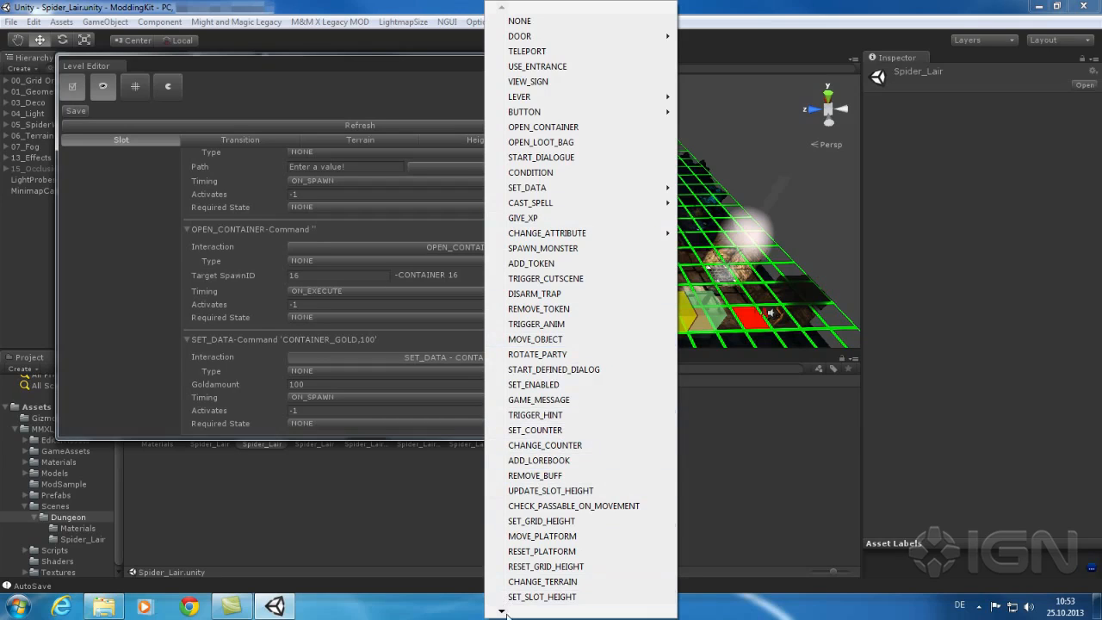
mouse_move(505, 613)
mouse_move(562, 193)
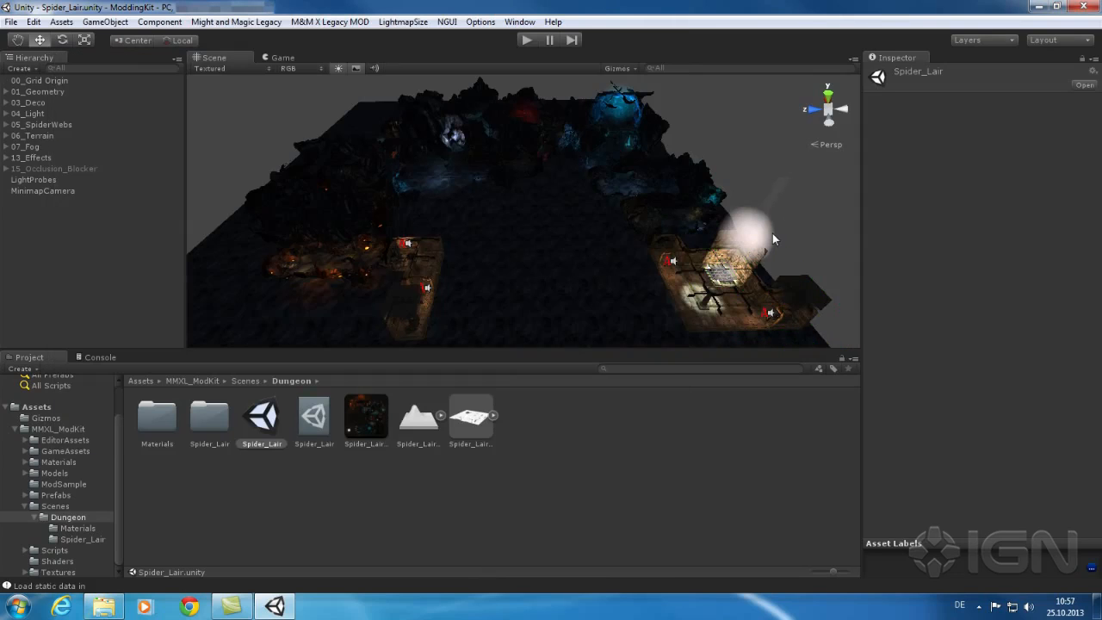
Select the ModInfo asset in the ModSample folder and widen the Inspector to show its full properties.
left_click(116, 430)
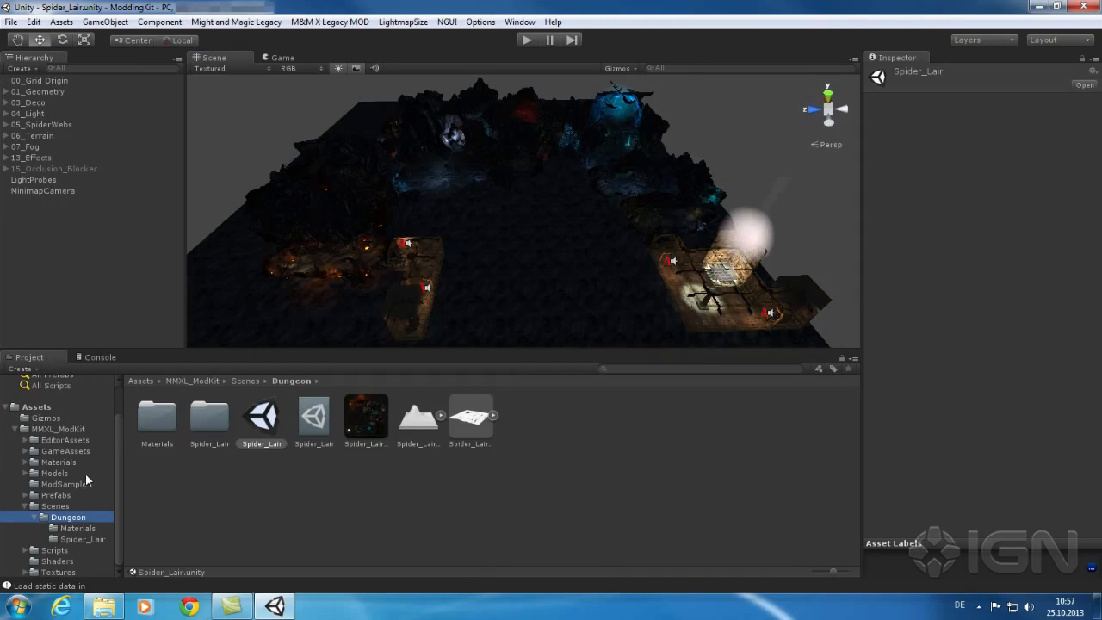
left_click(25, 508)
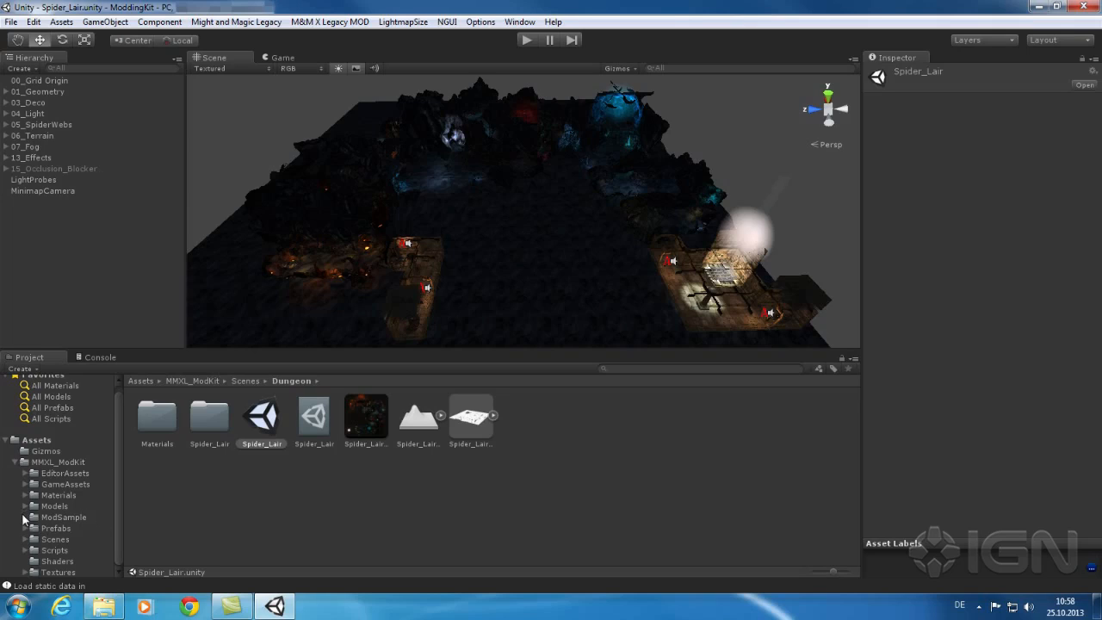
left_click(64, 516)
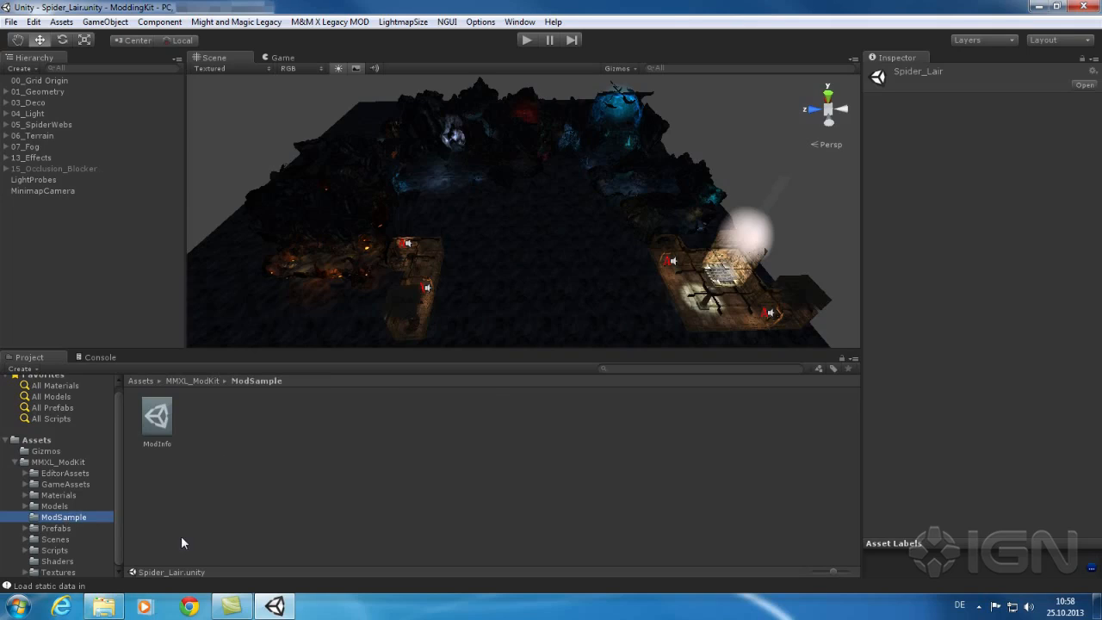
left_click(156, 418)
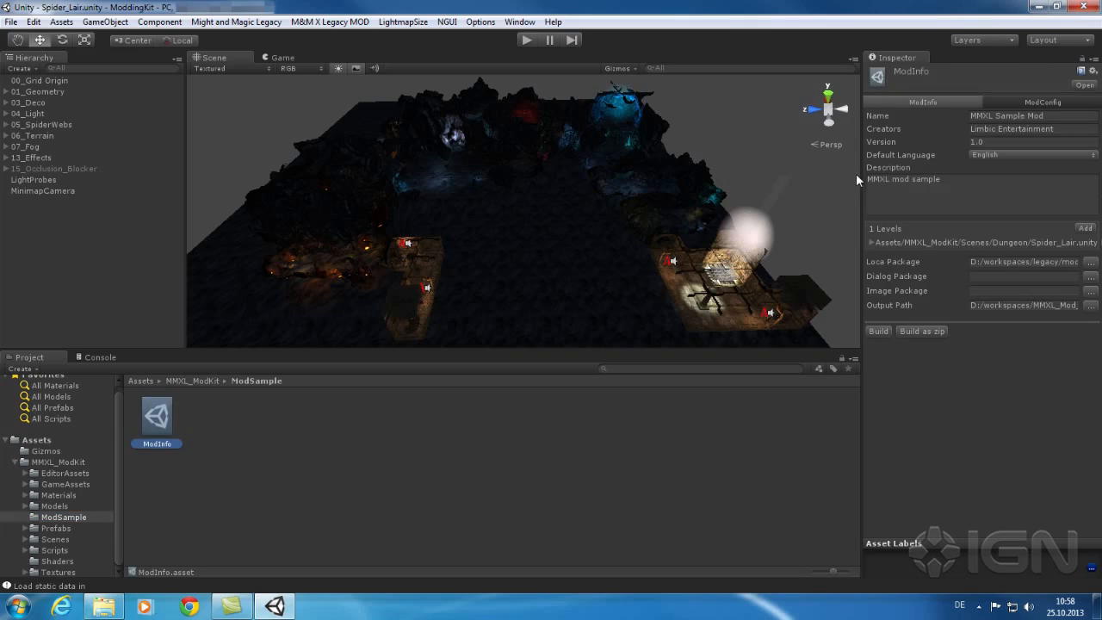
left_click_drag(861, 182, 798, 184)
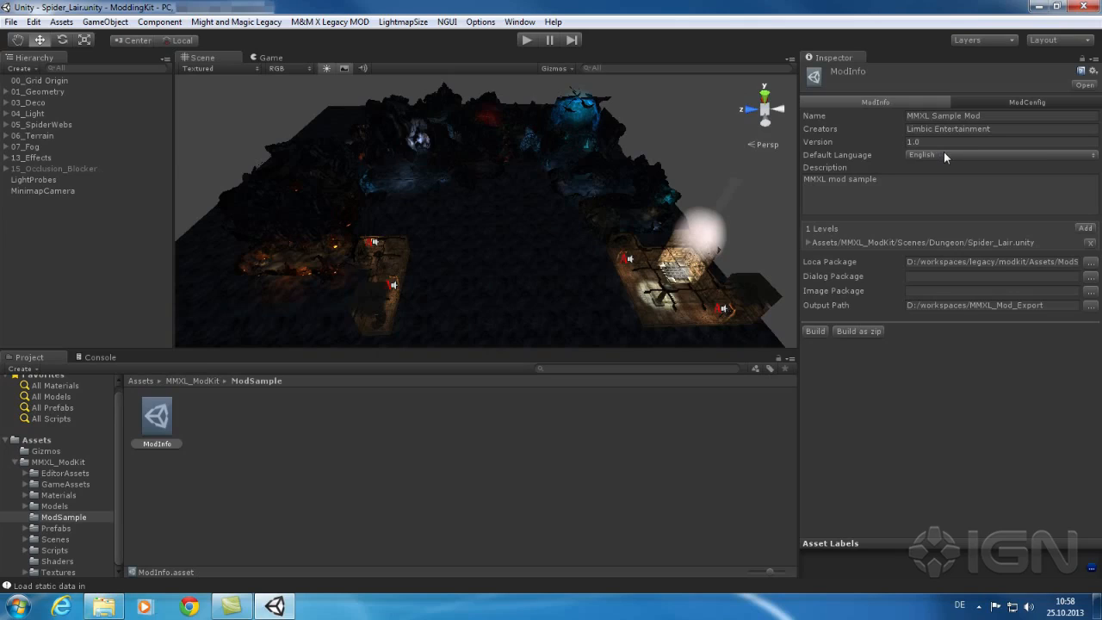
Look through the mod's default language choices, keeping English, and review its description text without changing it.
left_click(944, 154)
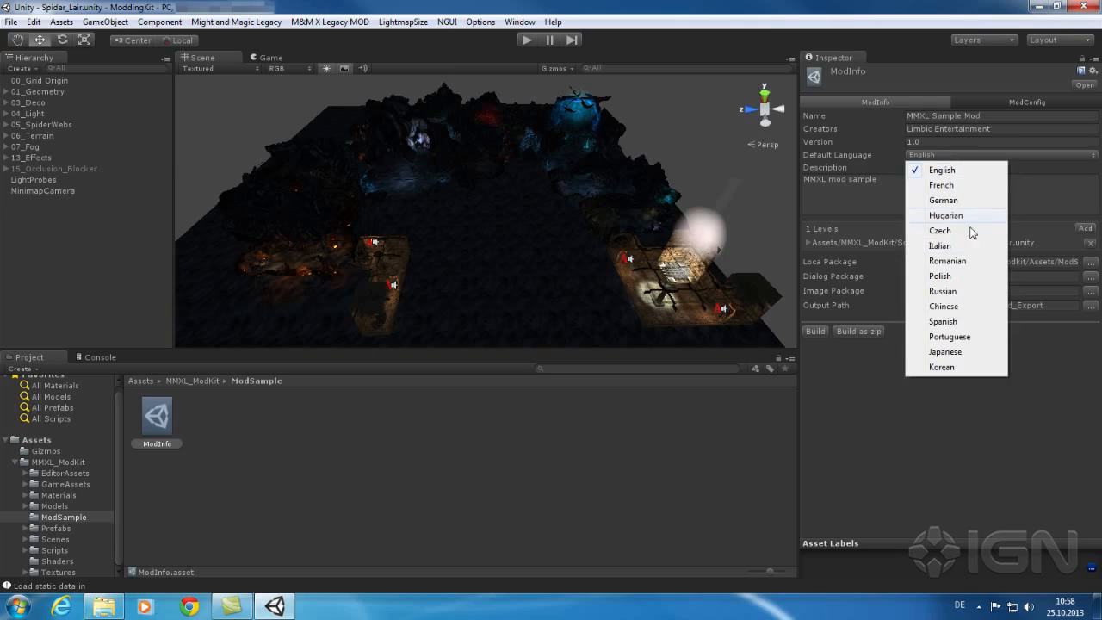
left_click(1052, 164)
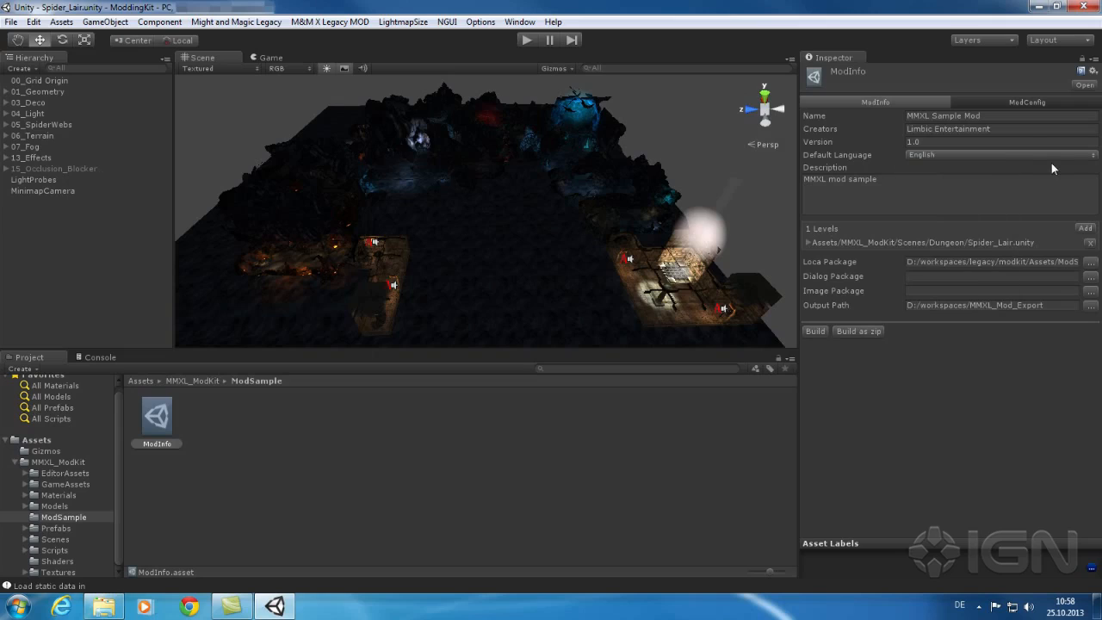
left_click(900, 182)
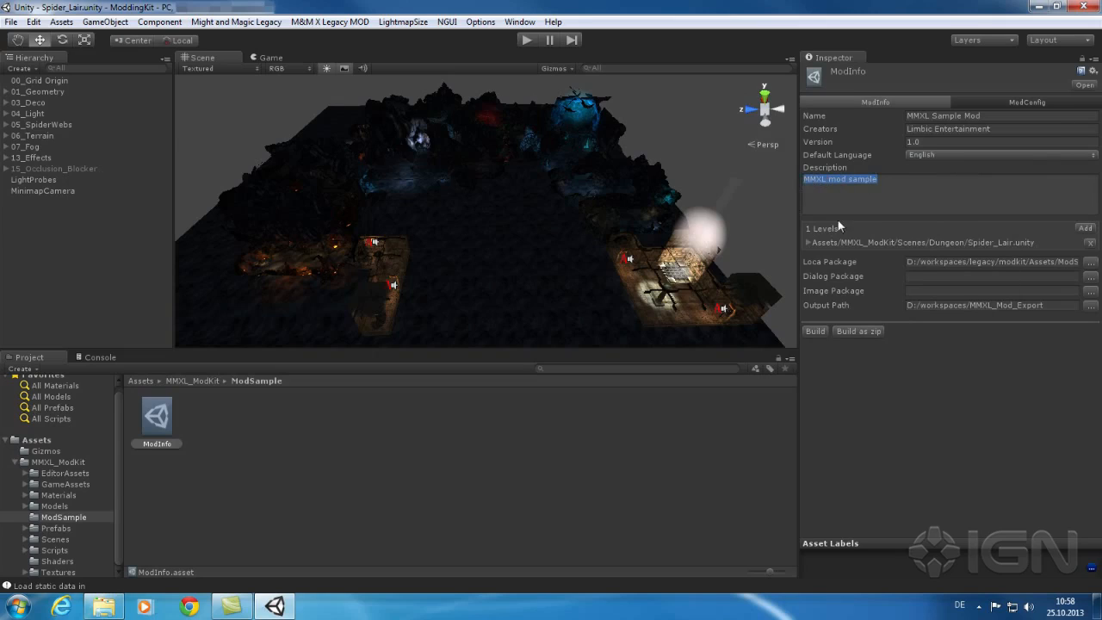
left_click(926, 203)
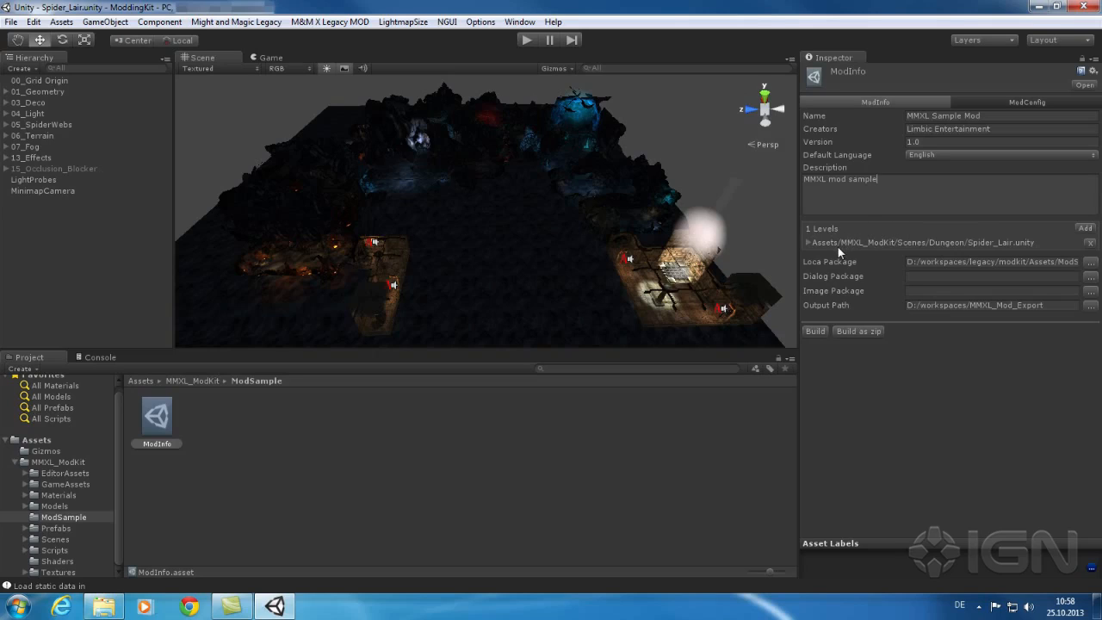
Clear the Loca Package path of the sample mod.
left_click(1075, 260)
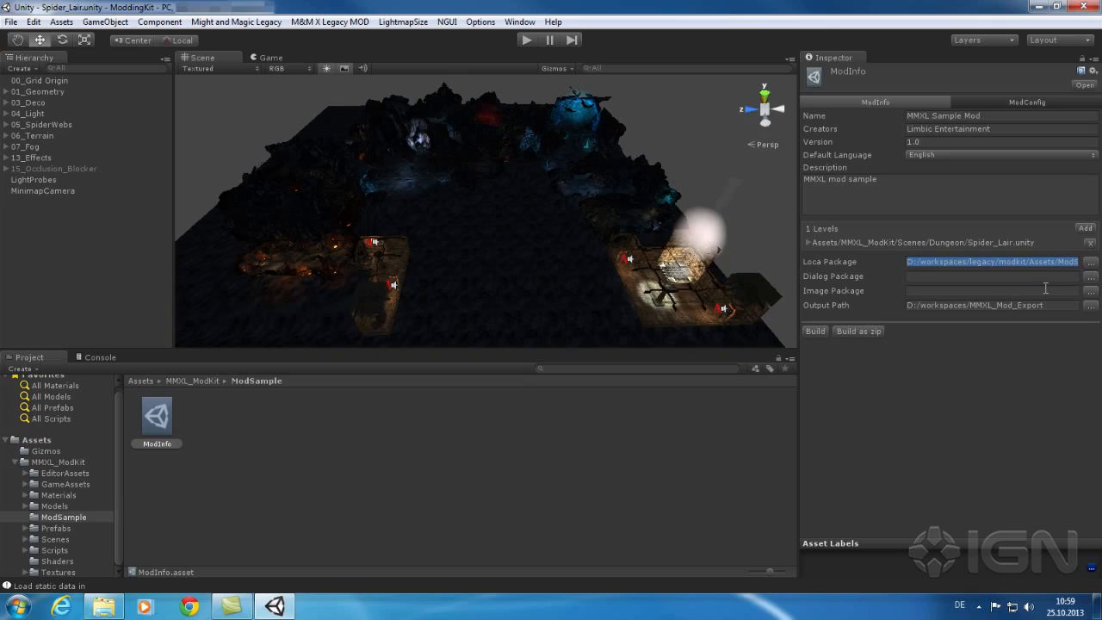
key("BackSpace")
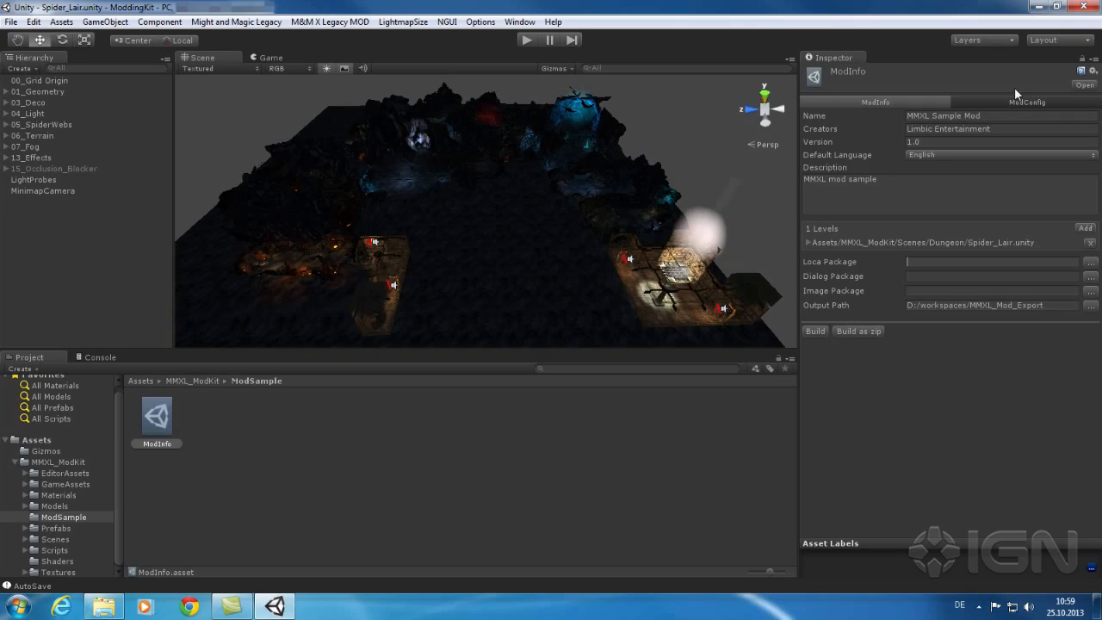
Examine the mod's configuration values, especially the Start Map, and return to the general mod information.
left_click(1037, 104)
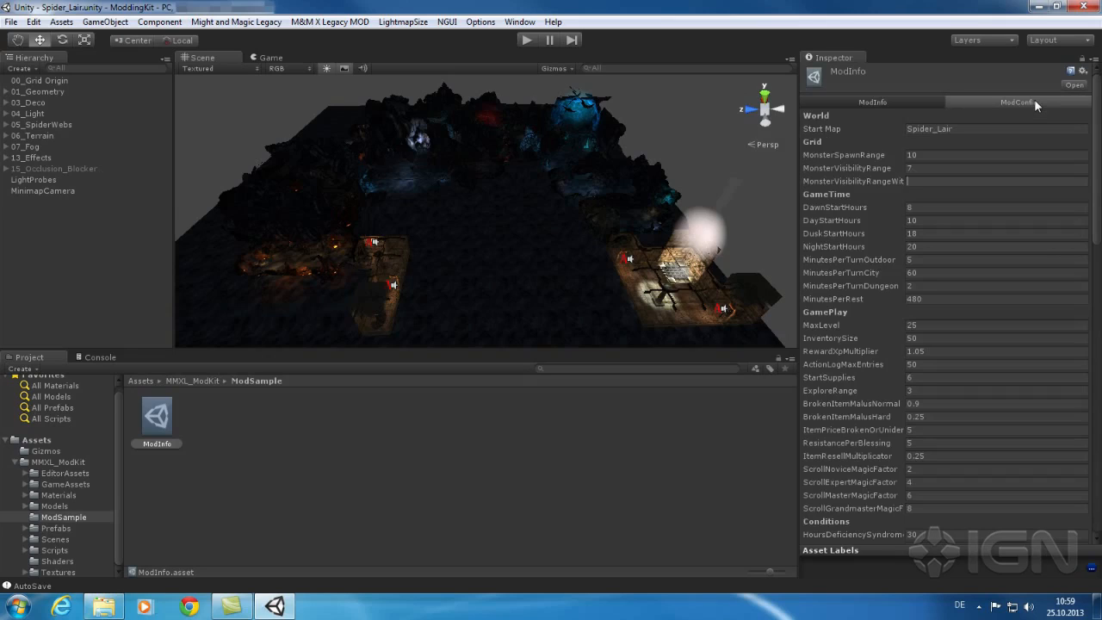
mouse_move(1098, 120)
left_mouse_down()
mouse_move(1099, 411)
mouse_move(1099, 129)
left_mouse_up()
double_click(973, 127)
left_click(964, 127)
left_click_drag(969, 126, 892, 124)
left_click(883, 100)
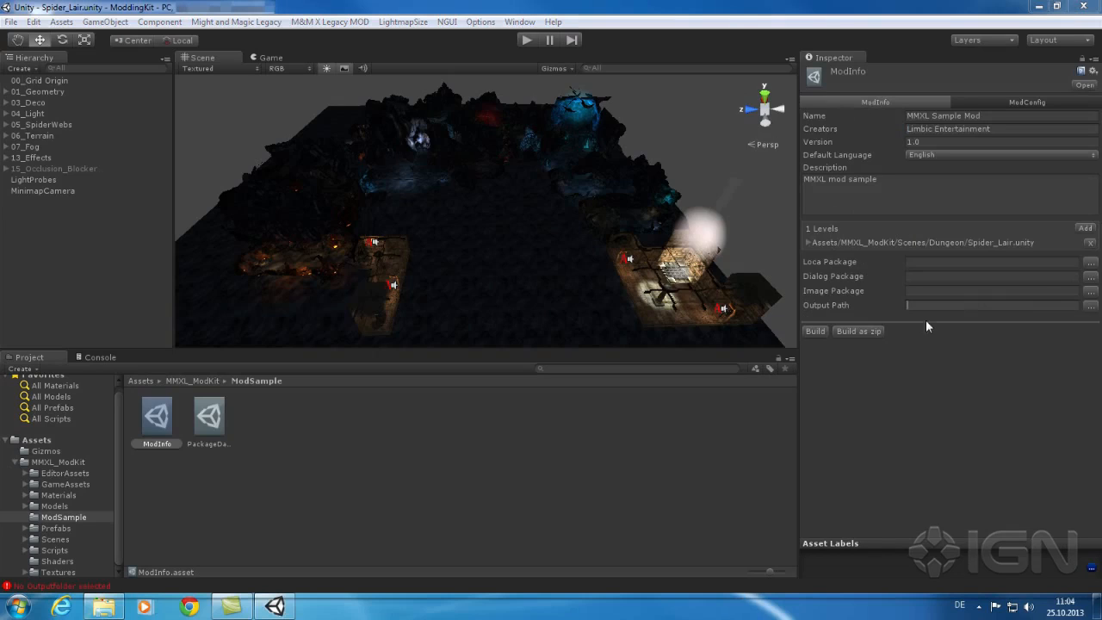
Set the mod's output path to ModExport and build the mod.
type("ModExport")
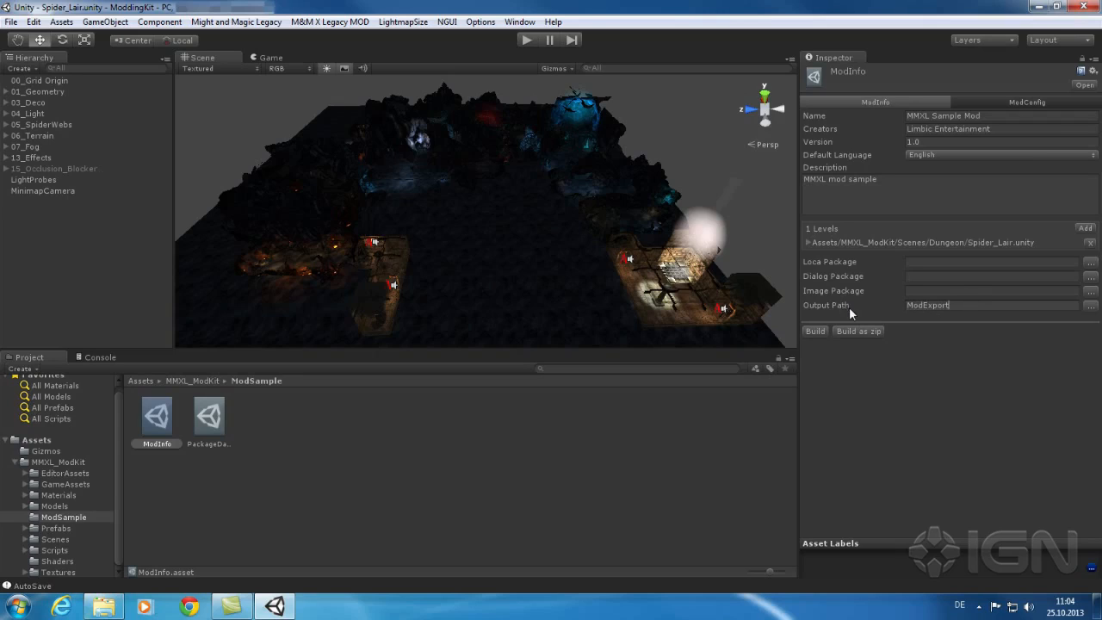
left_click(813, 335)
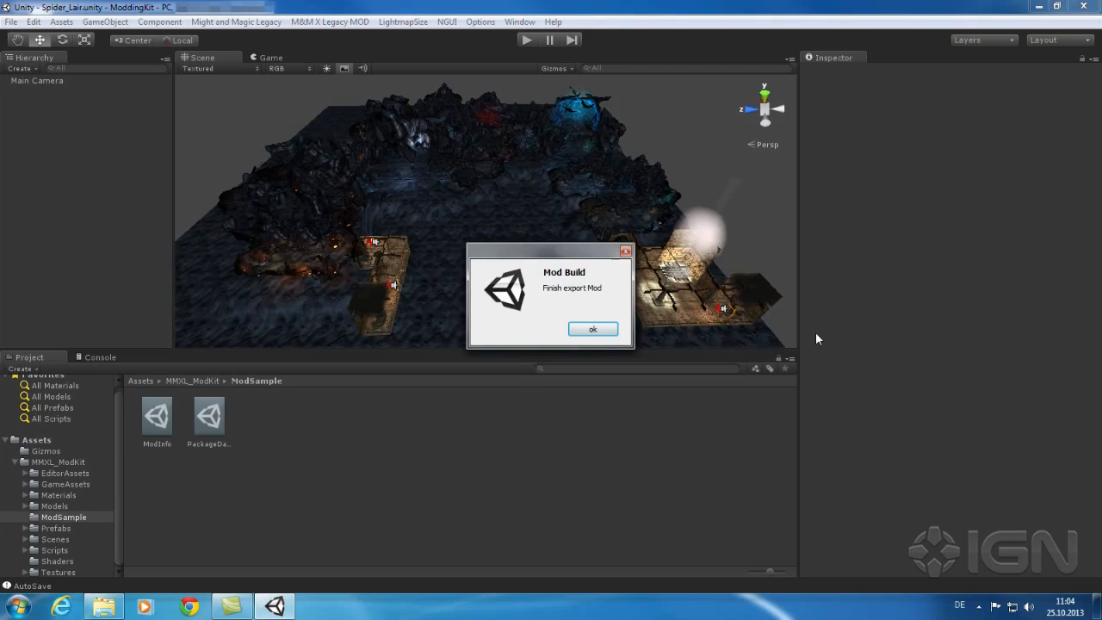
left_click(594, 330)
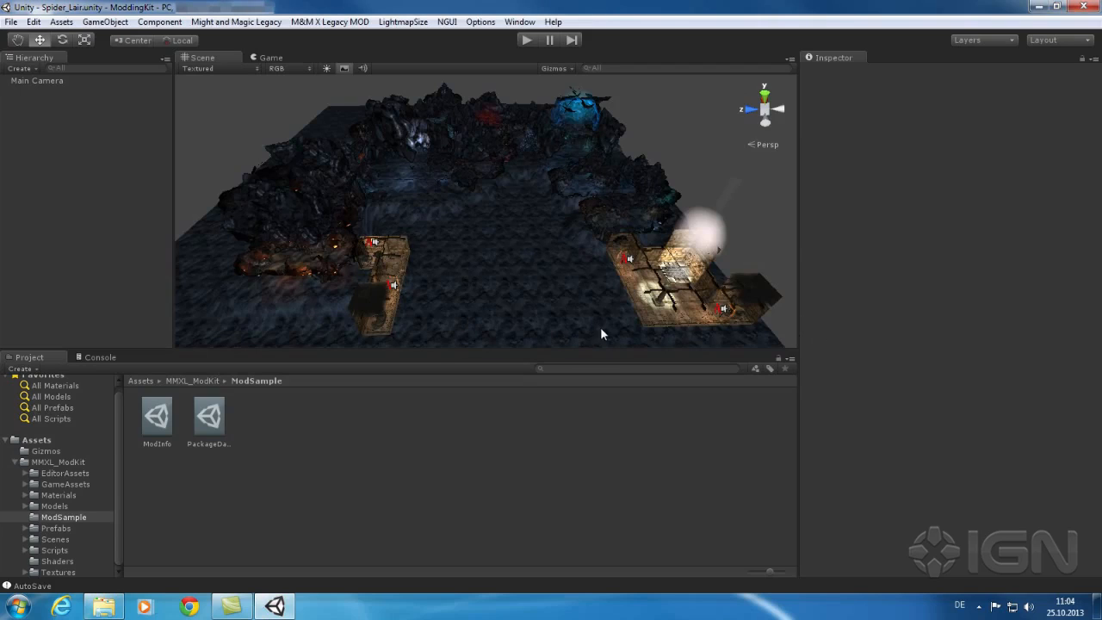
Switch to Windows Explorer and open the MMXL Sample Mod folder inside ModdingKit's ModExport folder to view the exported files.
left_click(106, 610)
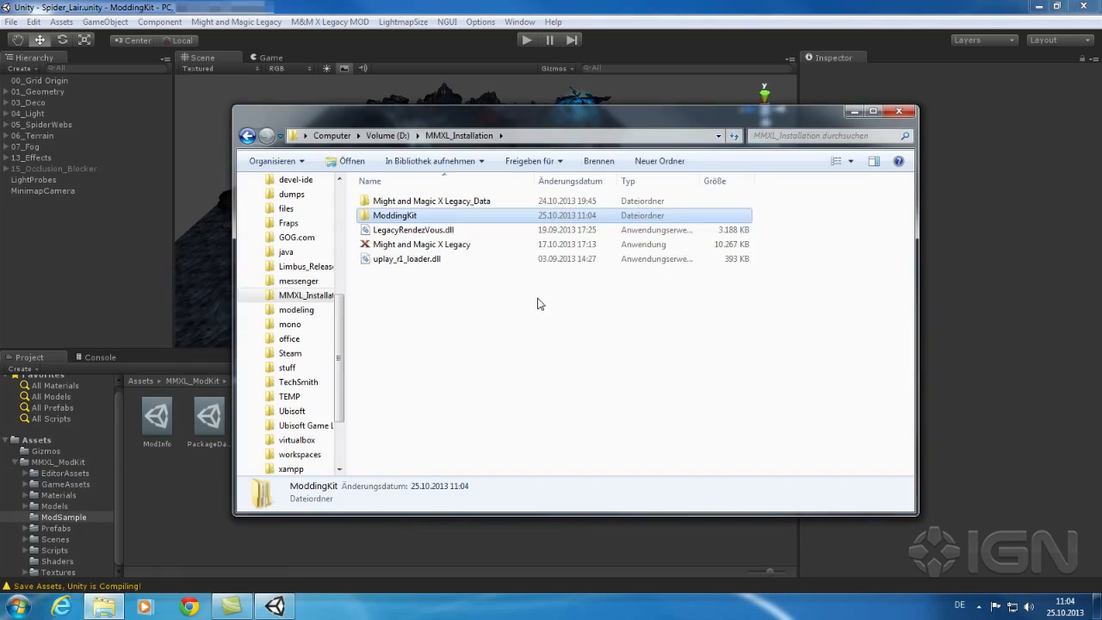
double_click(411, 217)
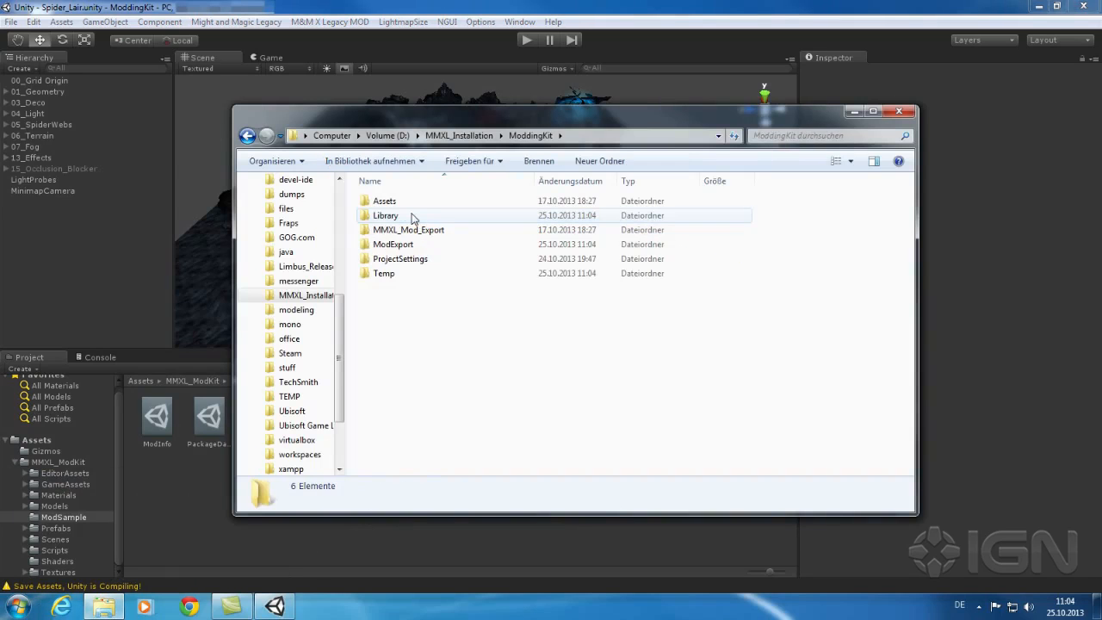
left_click(423, 233)
left_click(426, 246)
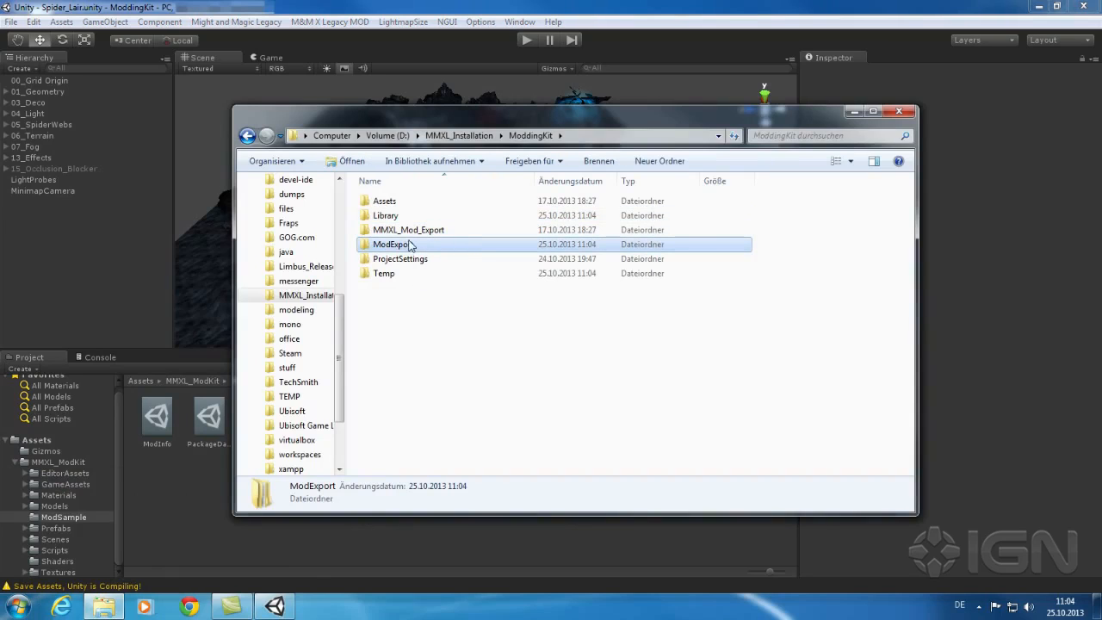
double_click(391, 245)
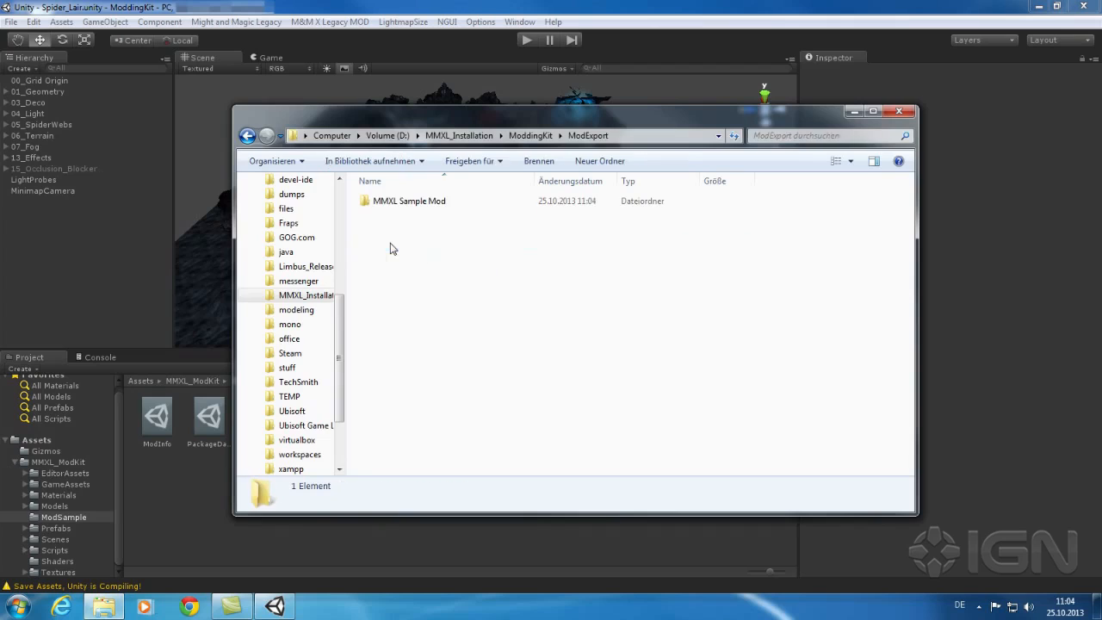
double_click(392, 205)
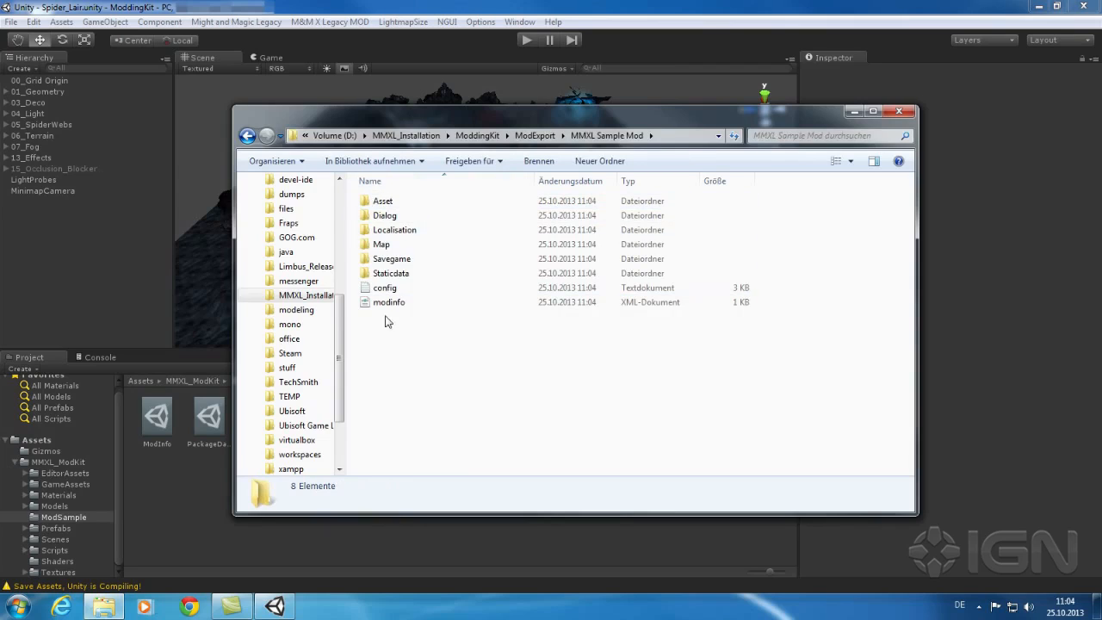
Copy the MMXL Sample Mod folder from ModExport into the Mods folder of MightAndMagicXLegacy in the Documents library.
left_click(535, 136)
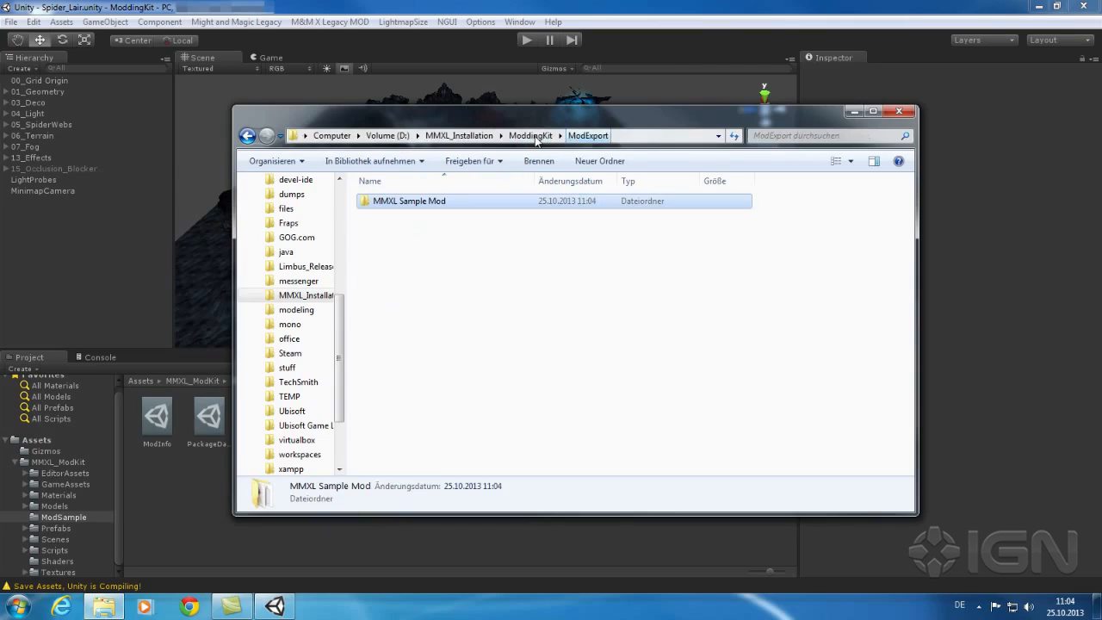
left_click_drag(488, 251, 414, 203)
right_click(413, 204)
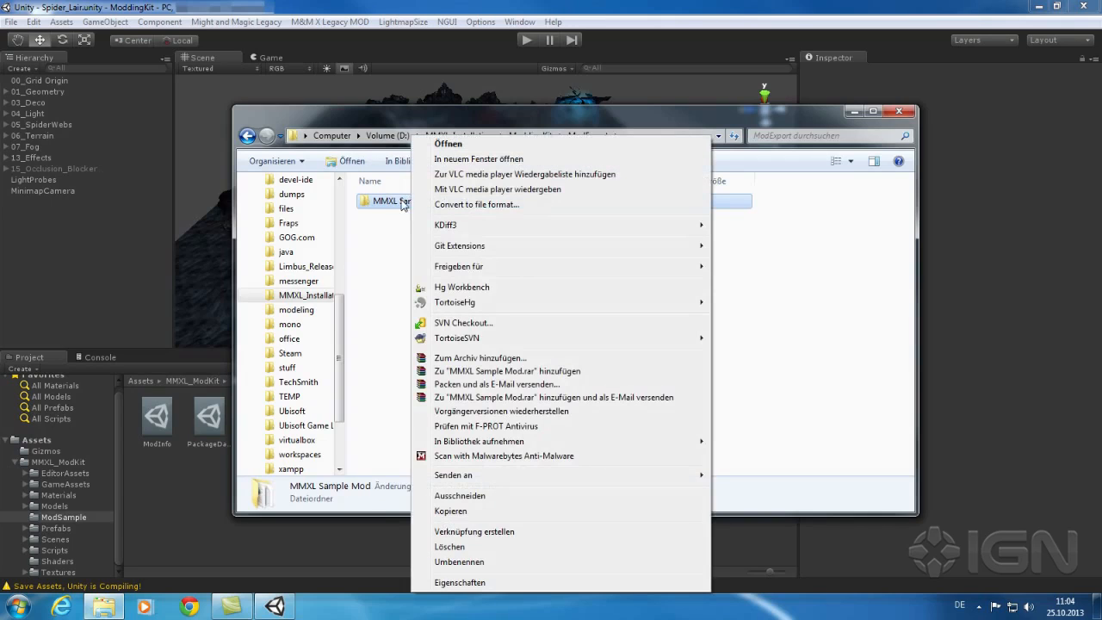
left_click(385, 250)
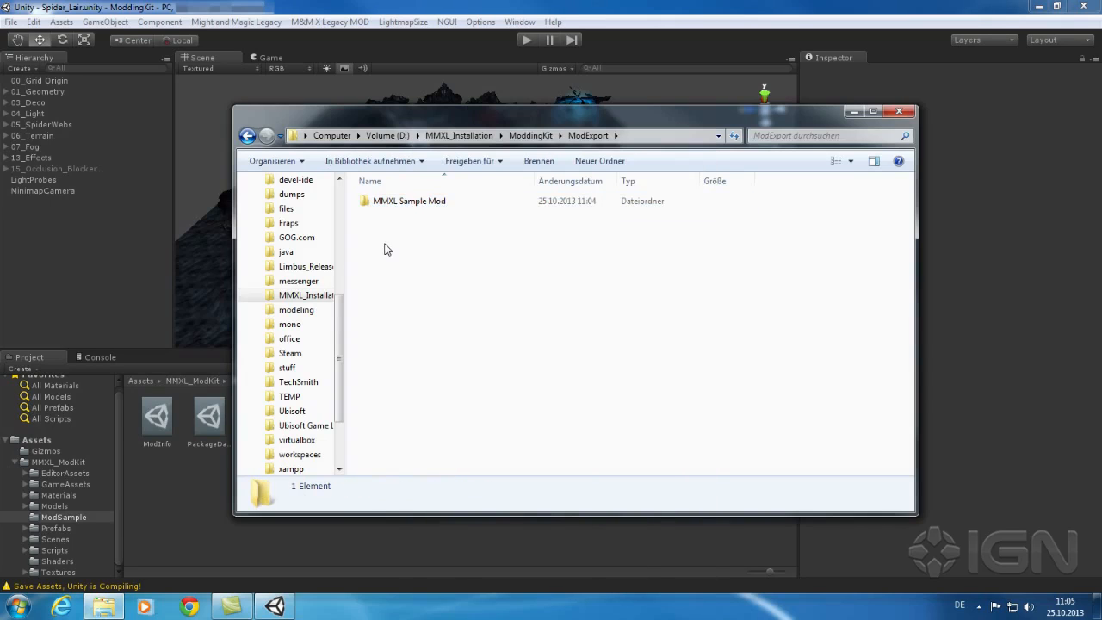
left_click(401, 200)
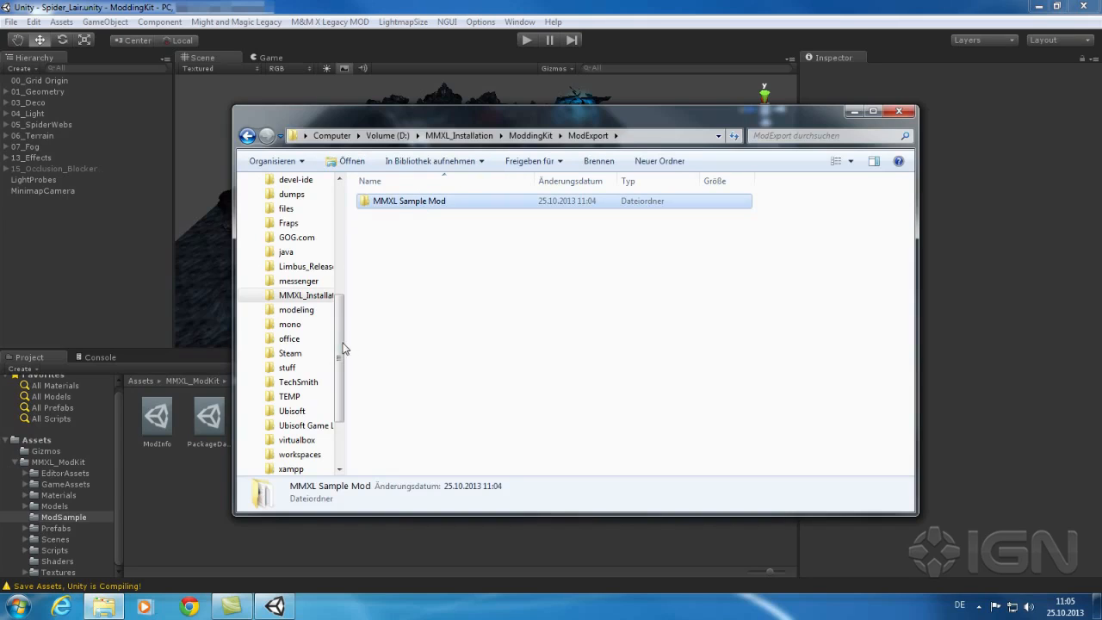
left_click_drag(339, 362, 305, 209)
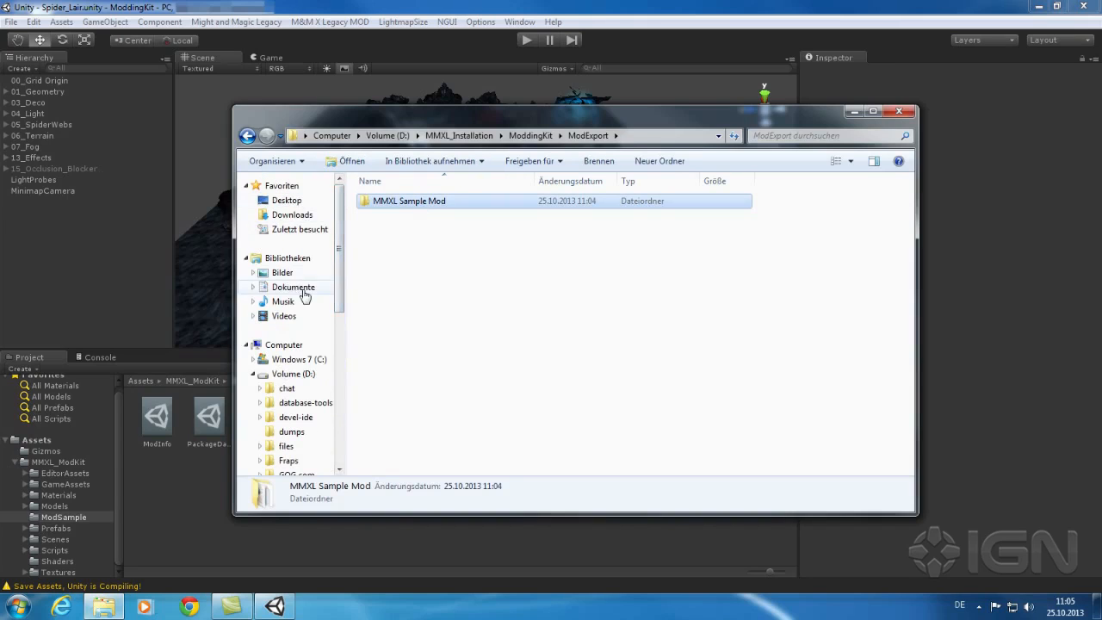
left_click(301, 288)
left_click(414, 255)
double_click(414, 255)
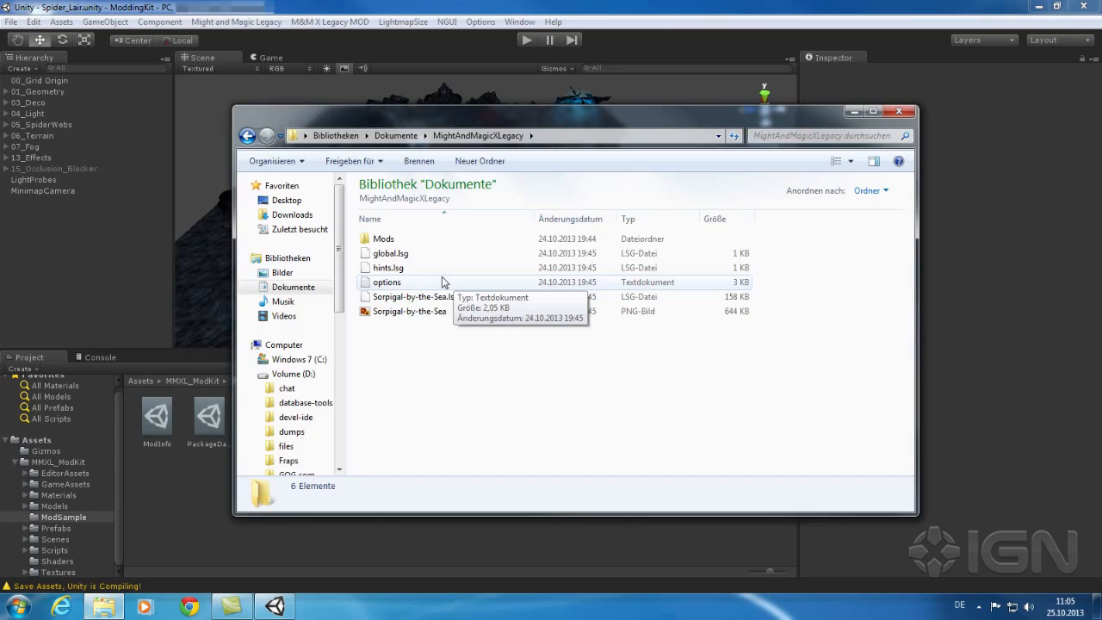
double_click(384, 240)
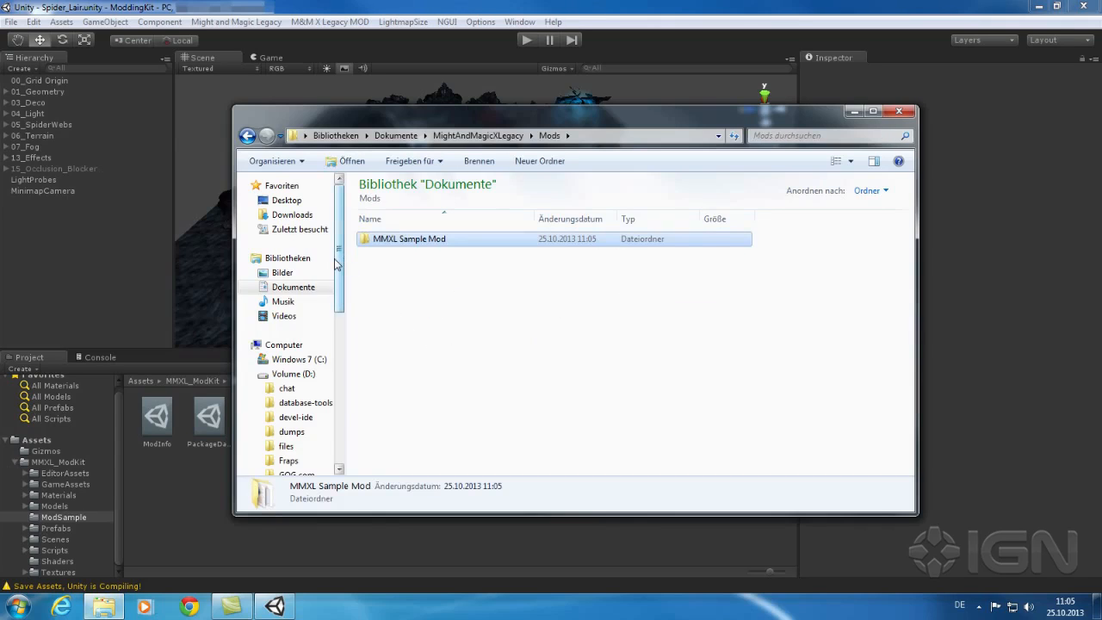
Launch the Might and Magic X Legacy application from the MMXL_Installation folder.
left_click_drag(339, 234, 351, 377)
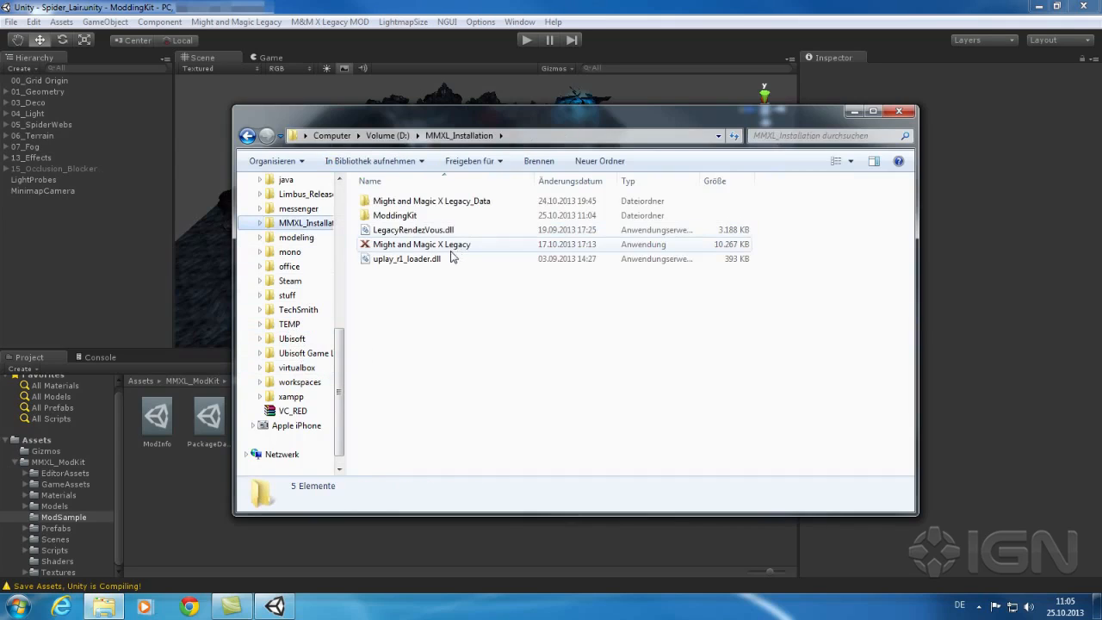
left_click(450, 245)
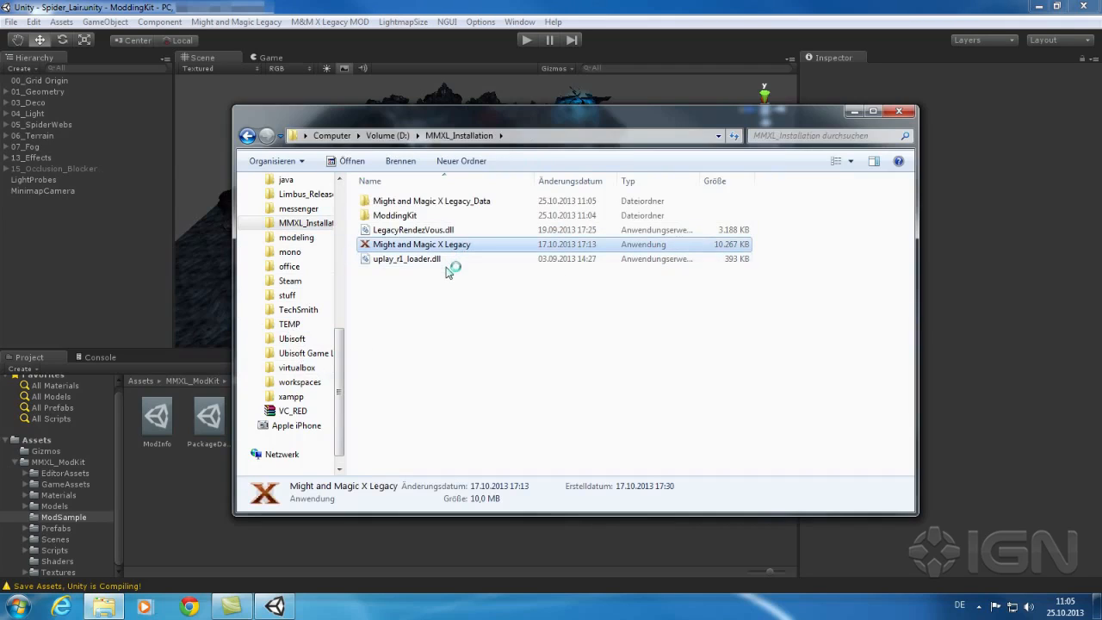
key("Return")
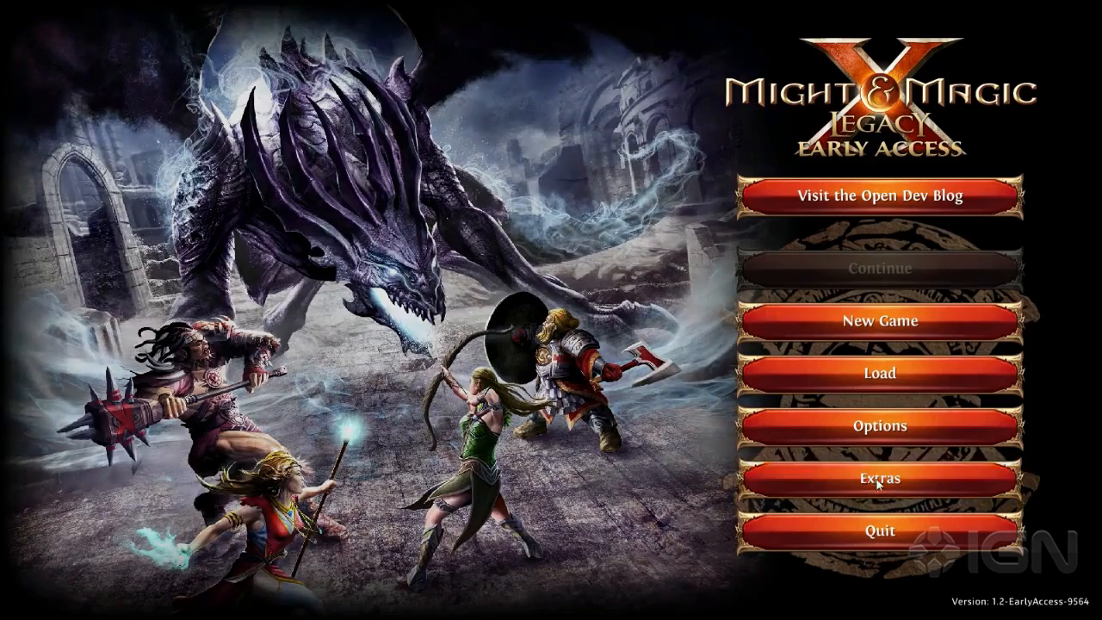
Load the MMXL Sample Mod from the game's available mods and return to the main menu.
left_click(878, 483)
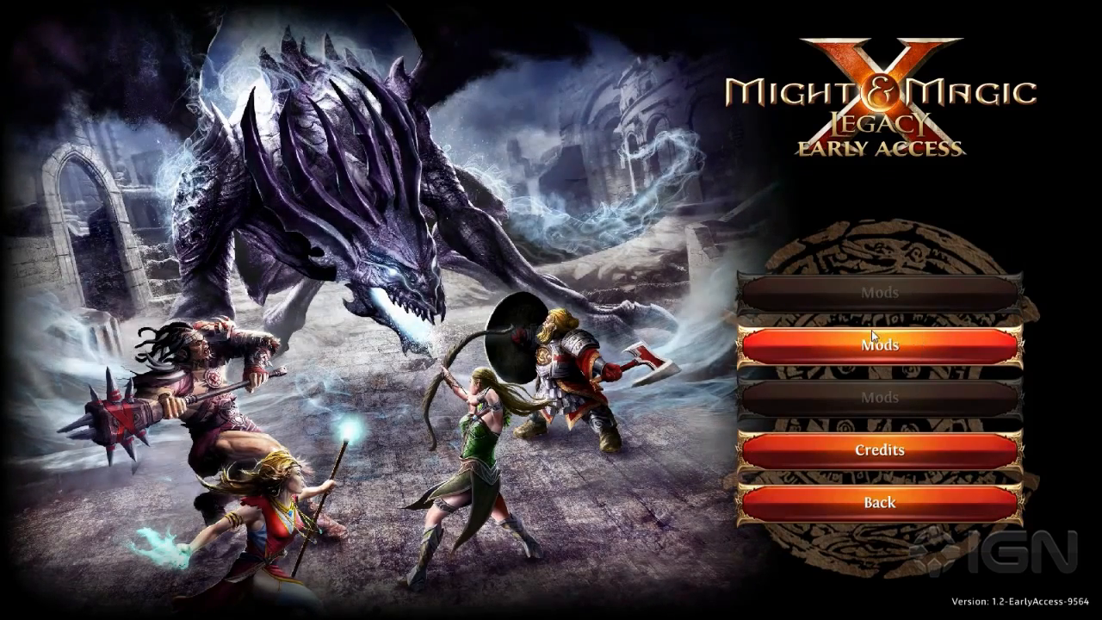
left_click(864, 349)
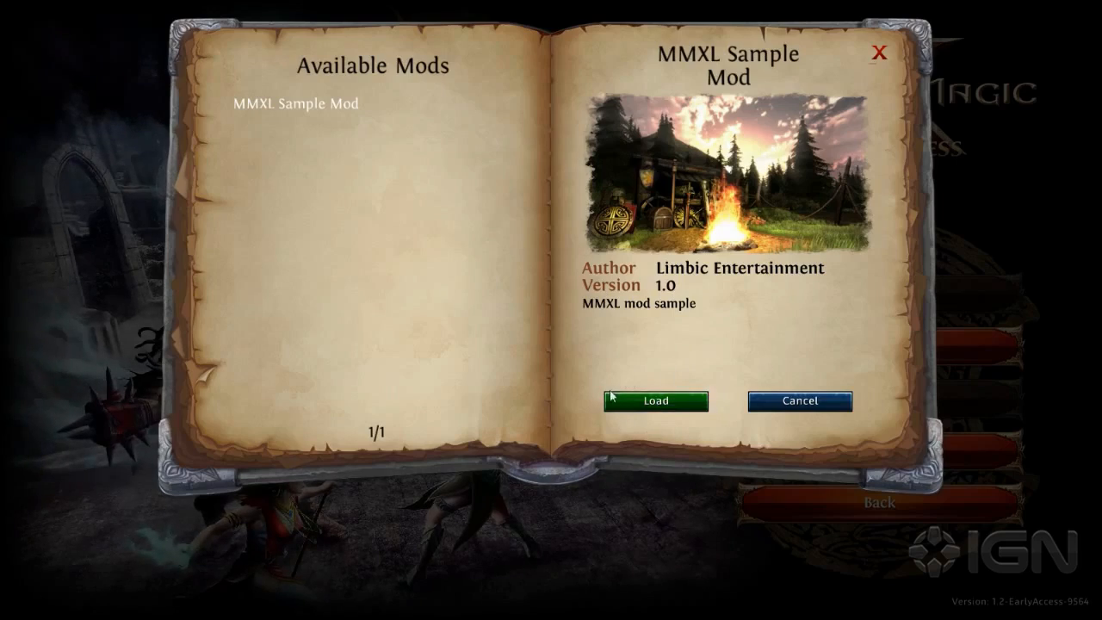
left_click(675, 402)
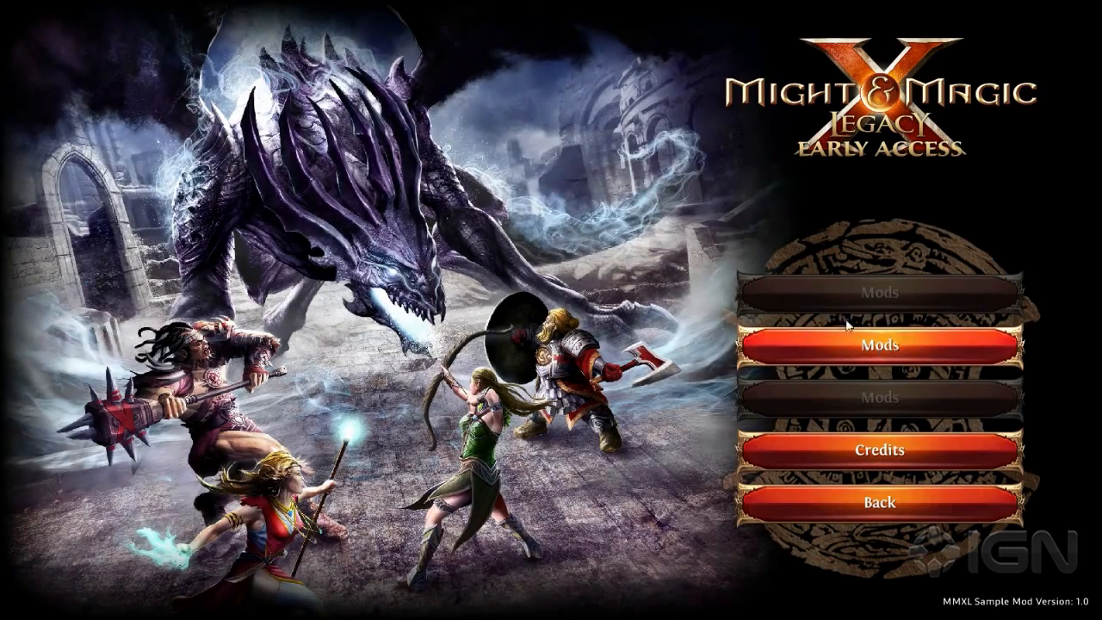
left_click(899, 502)
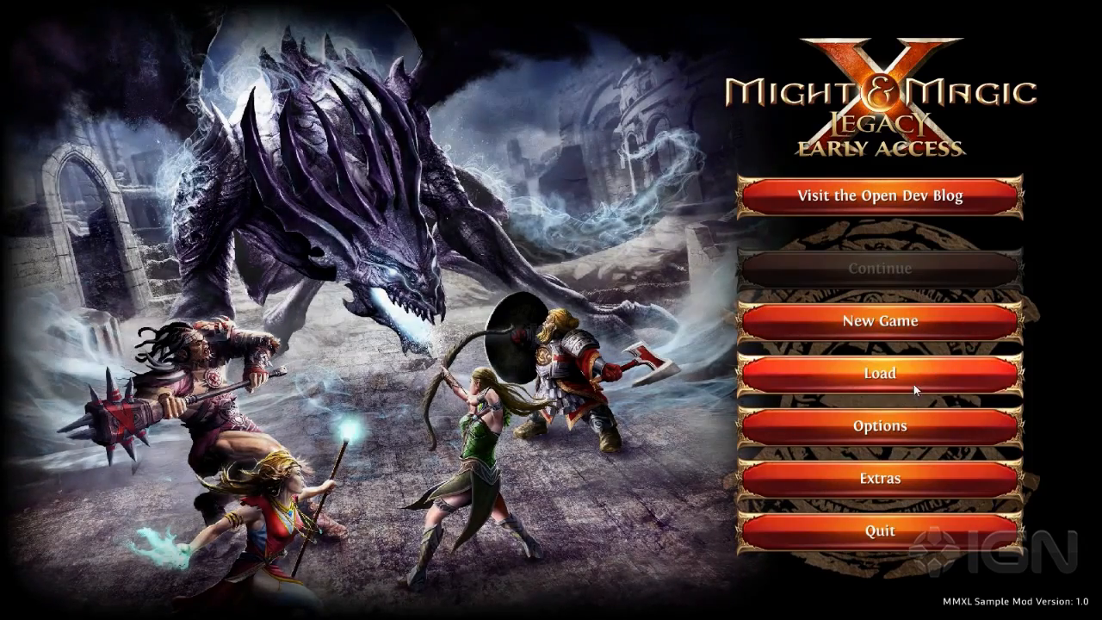
Start a new game in Adventurer difficulty with the Default Party.
left_click(908, 323)
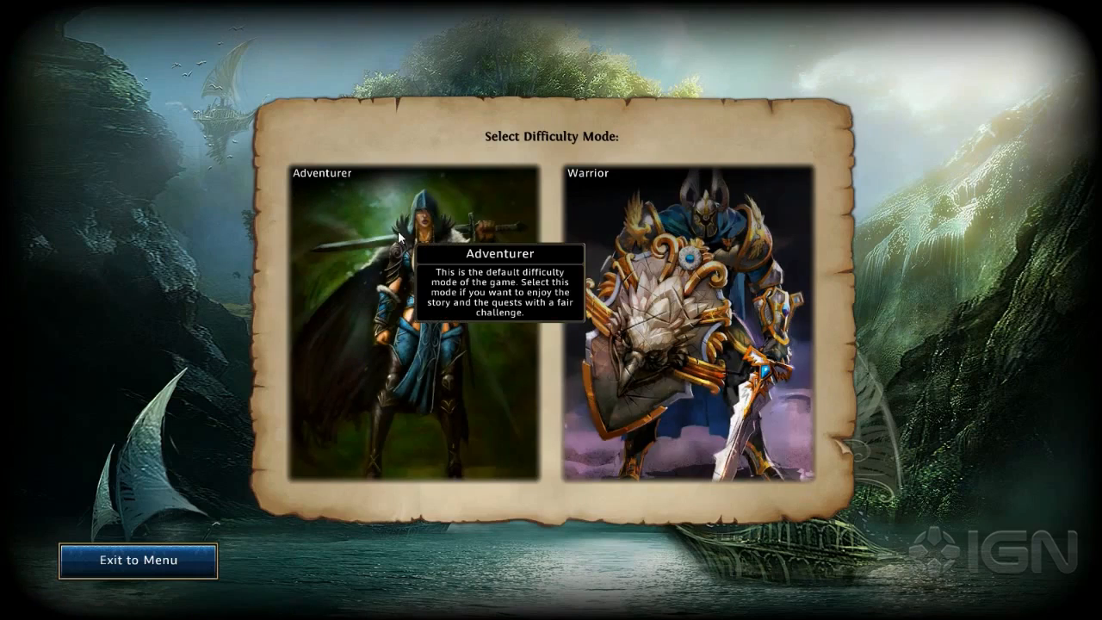
left_click(402, 233)
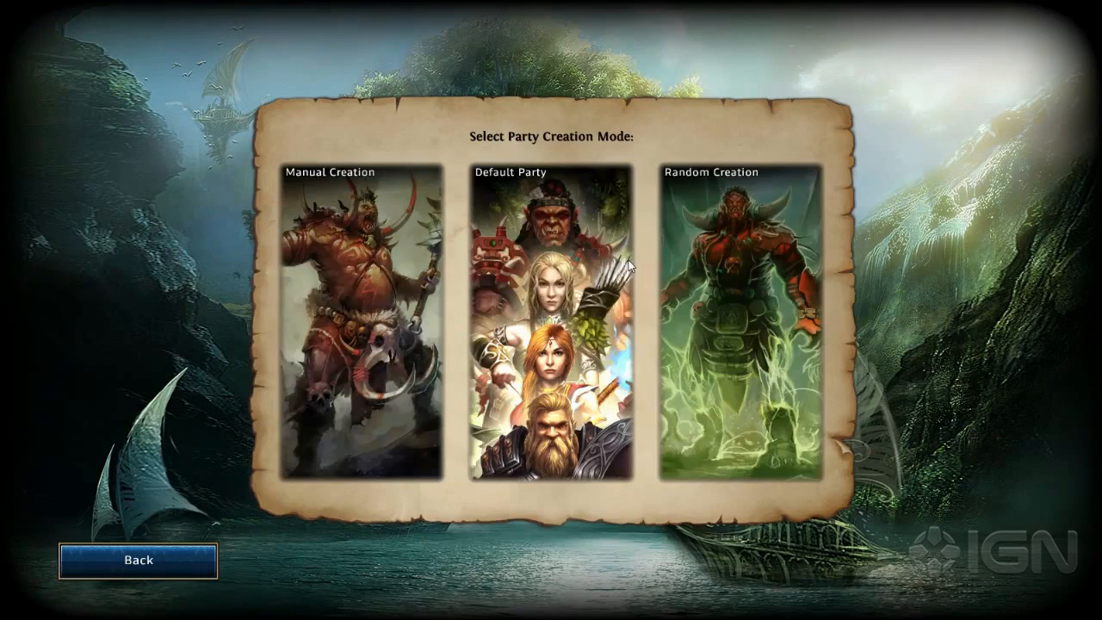
left_click(570, 241)
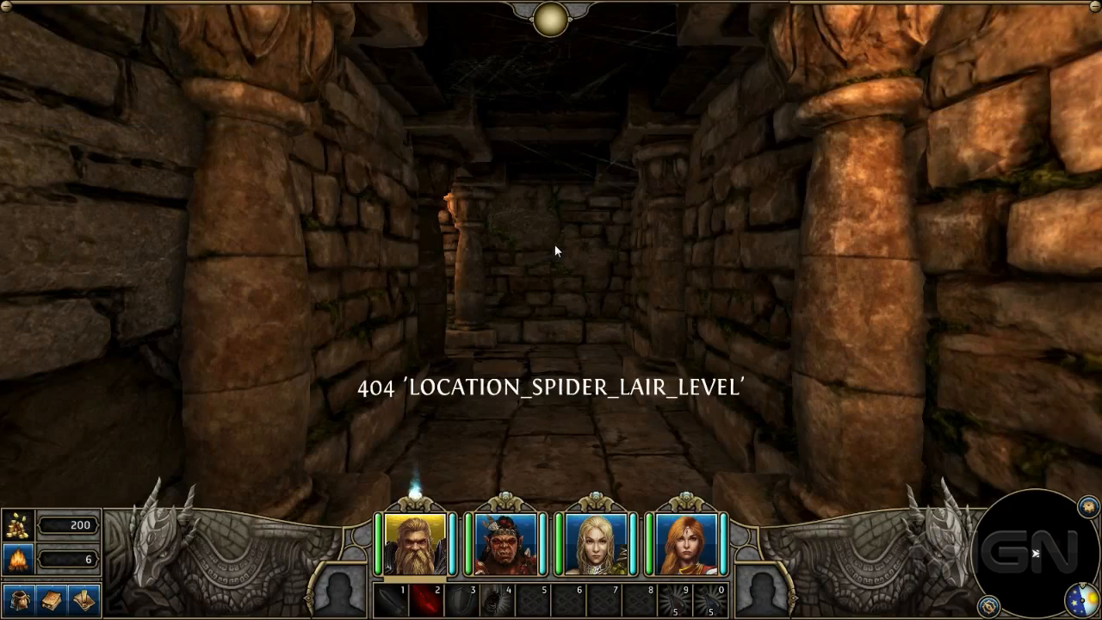
Walk the party along the dungeon corridor, turn toward the torchlit passage and advance through the archway into the cave.
key("w")
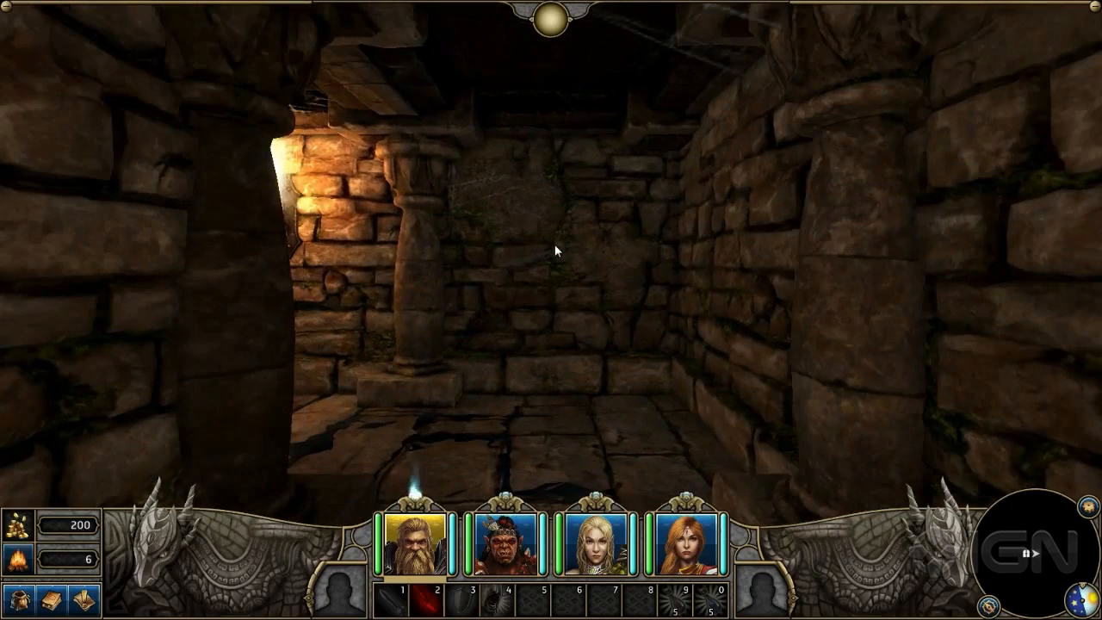
key("q")
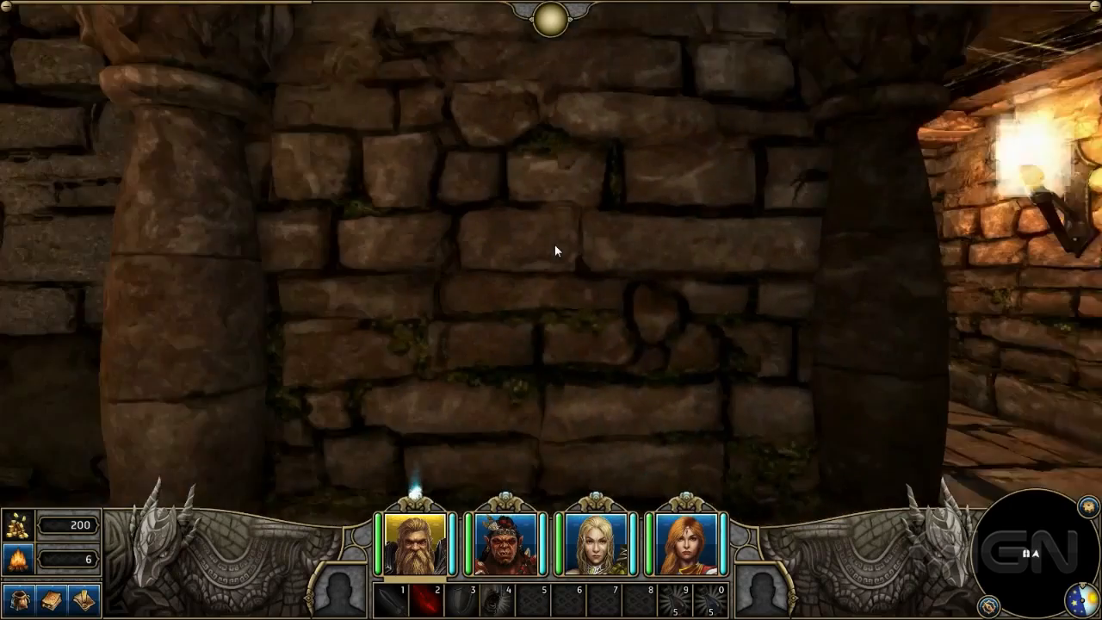
key("d")
key("w")
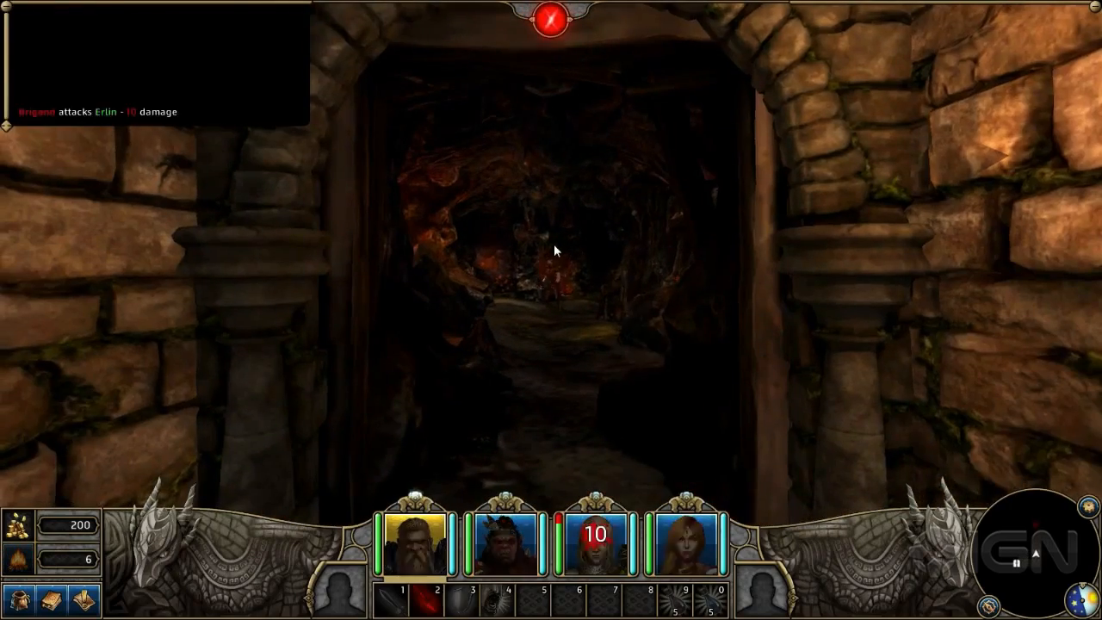
key("w")
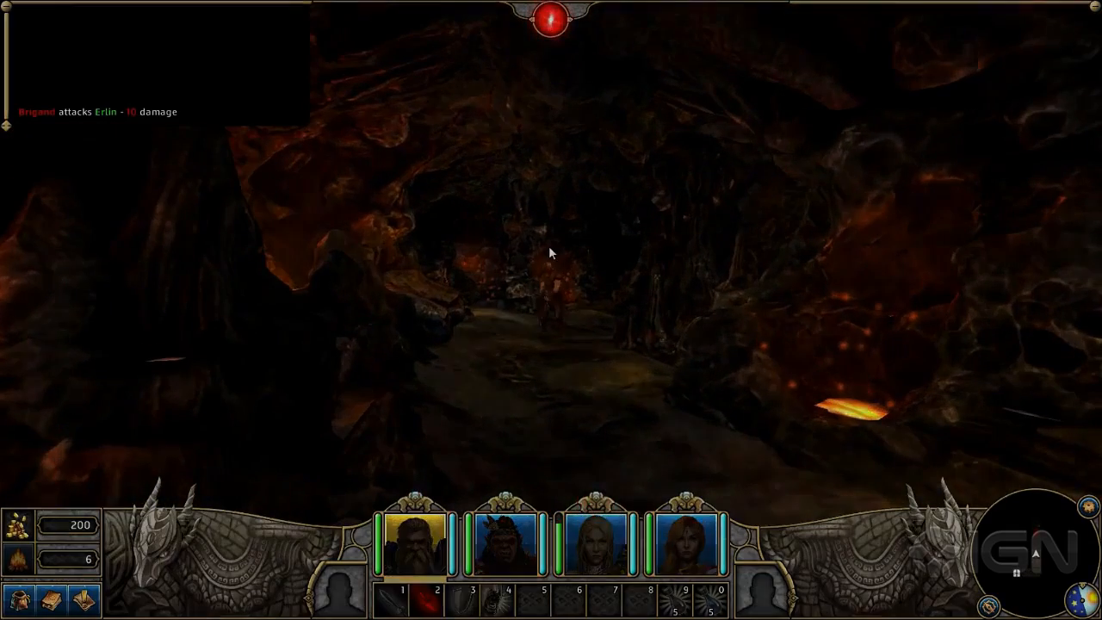